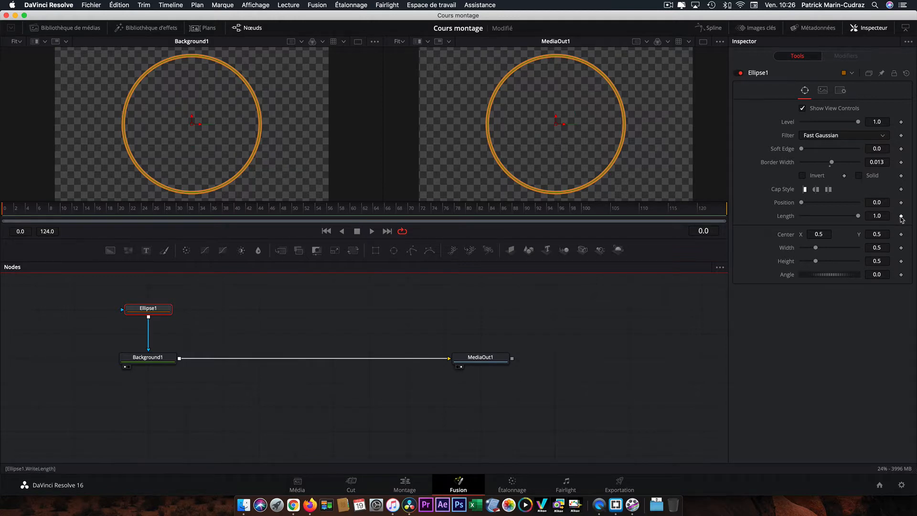
# - Animate the ellipse's Length from 0.0 at frame 0 to 1.0 at frame 16, and play the animation
pyautogui.click(901, 216)
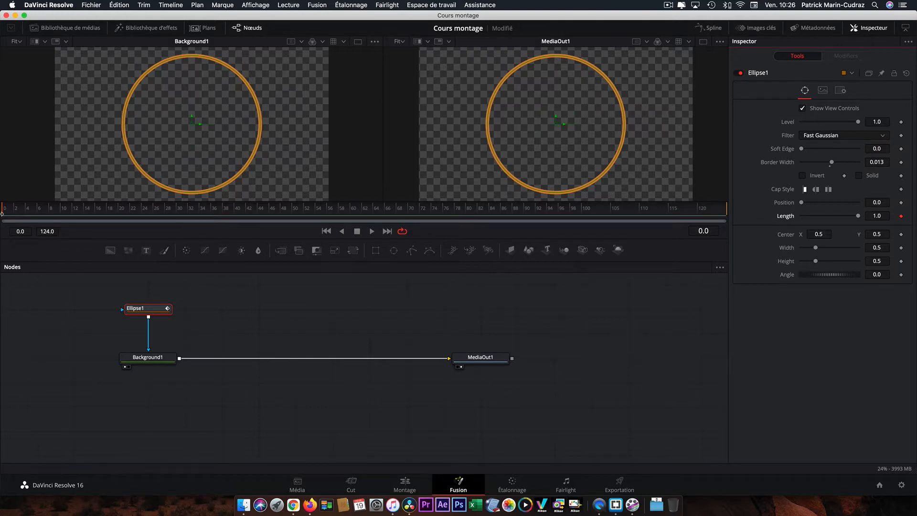
pyautogui.moveTo(2, 214); pyautogui.dragTo(97, 212)
pyautogui.click(900, 217)
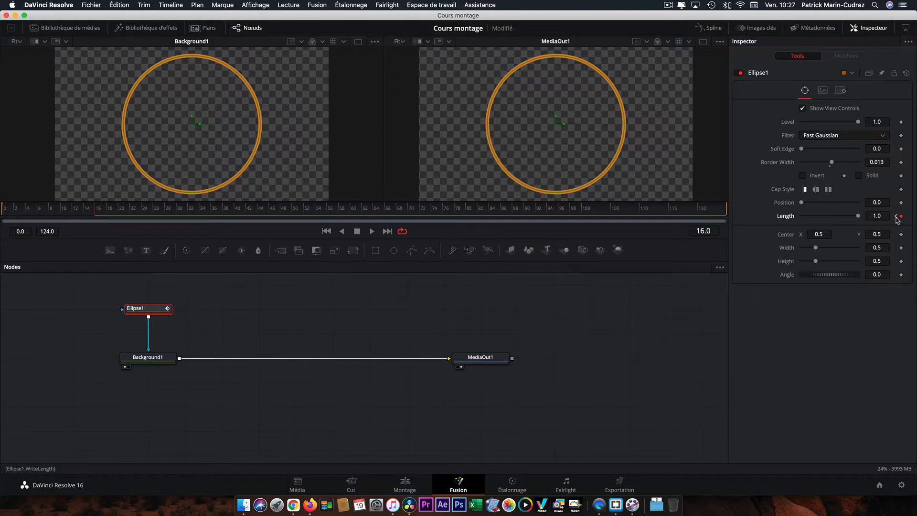
pyautogui.click(896, 216)
pyautogui.moveTo(858, 216); pyautogui.dragTo(793, 219)
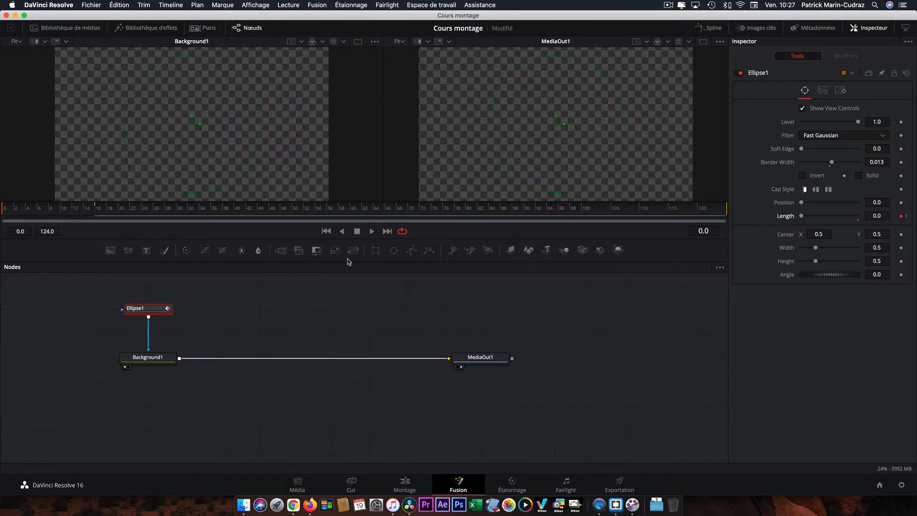
pyautogui.click(372, 231)
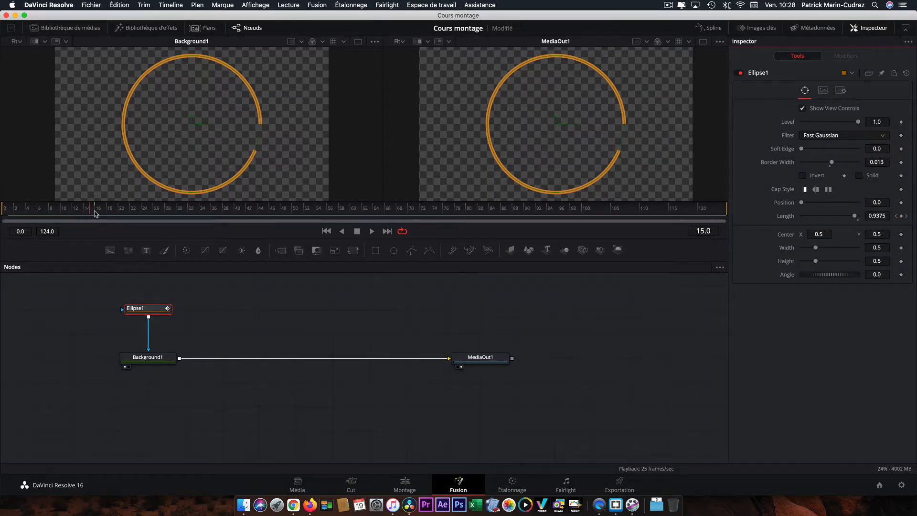
# - Keyframe the ellipse's Length at 0.0 on frame 28 and step through its keyframes
pyautogui.click(158, 209)
pyautogui.click(167, 209)
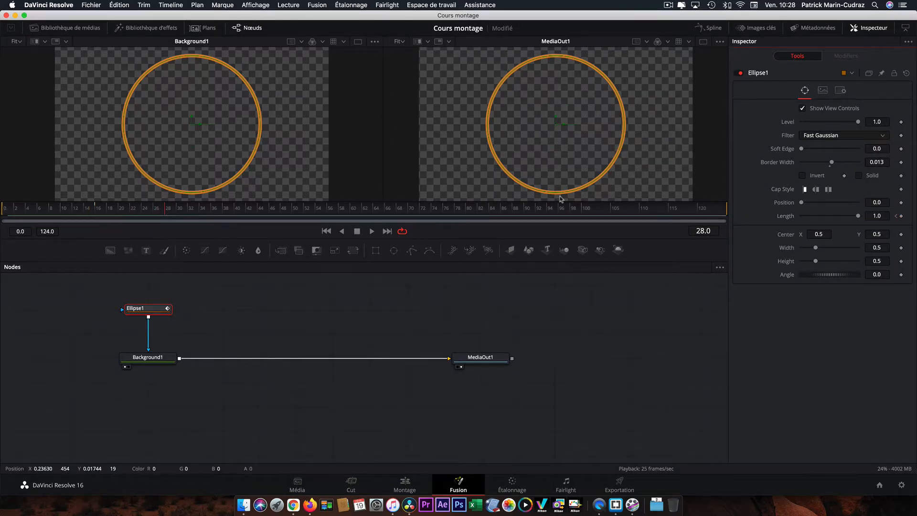
pyautogui.moveTo(858, 217); pyautogui.dragTo(795, 219)
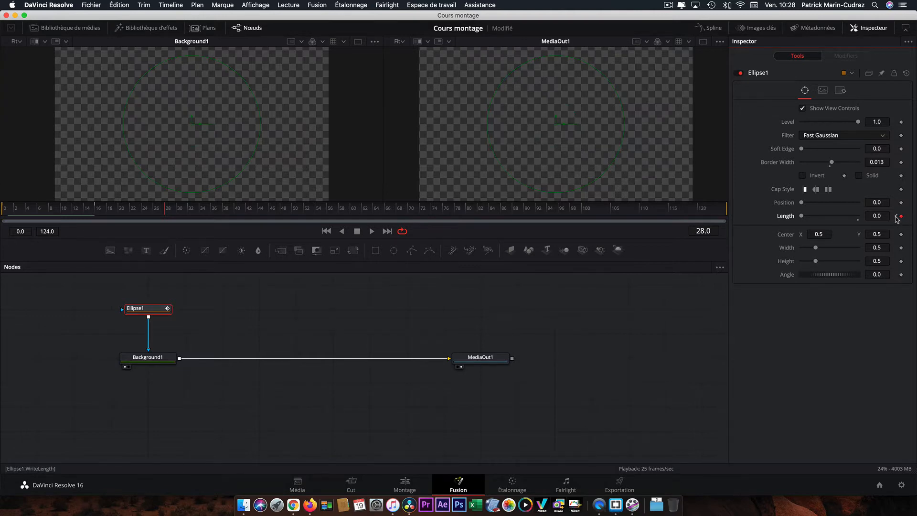
pyautogui.click(896, 216)
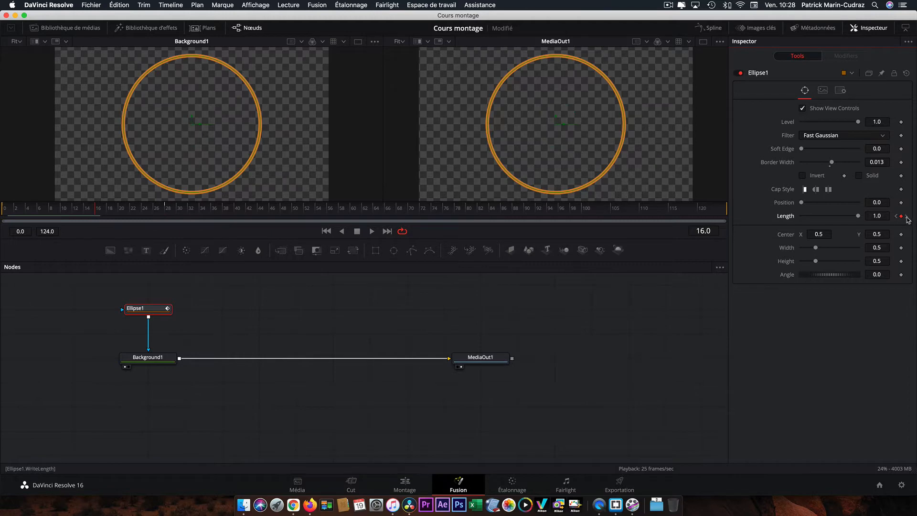
pyautogui.click(906, 216)
pyautogui.click(896, 216)
pyautogui.click(896, 216)
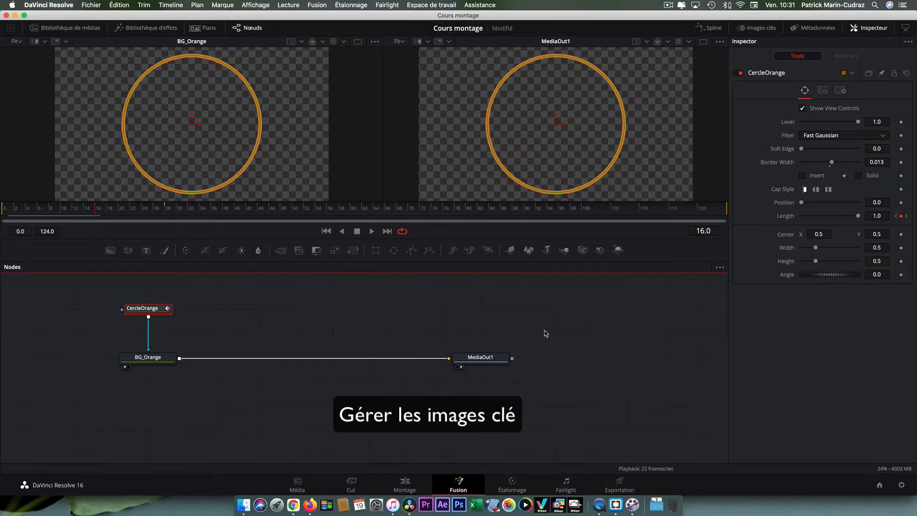
# - Show the keyframe editor in place of the Inspector and widen it over the node area
pyautogui.click(756, 27)
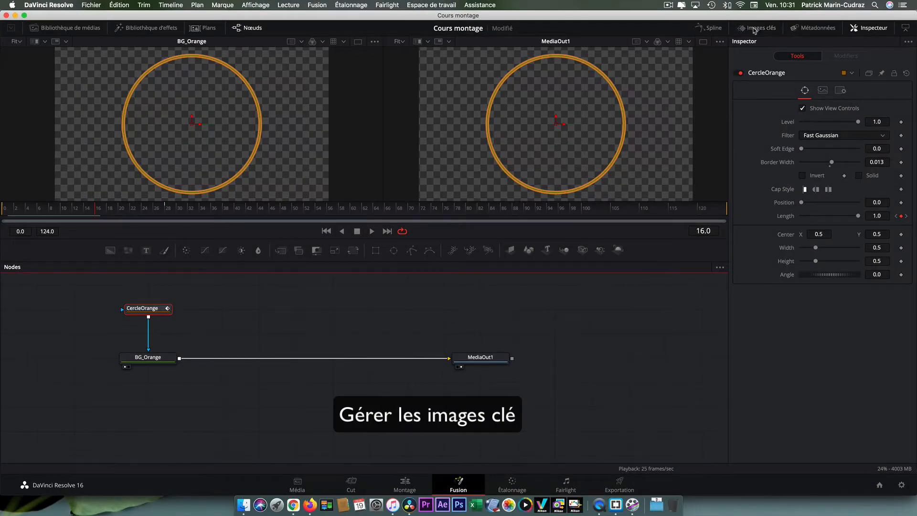
pyautogui.click(877, 29)
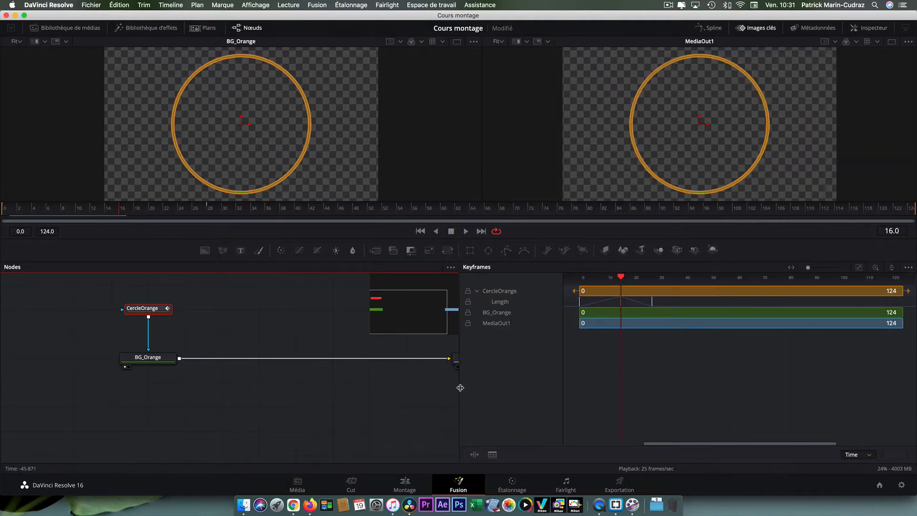
pyautogui.moveTo(458, 388); pyautogui.dragTo(357, 389)
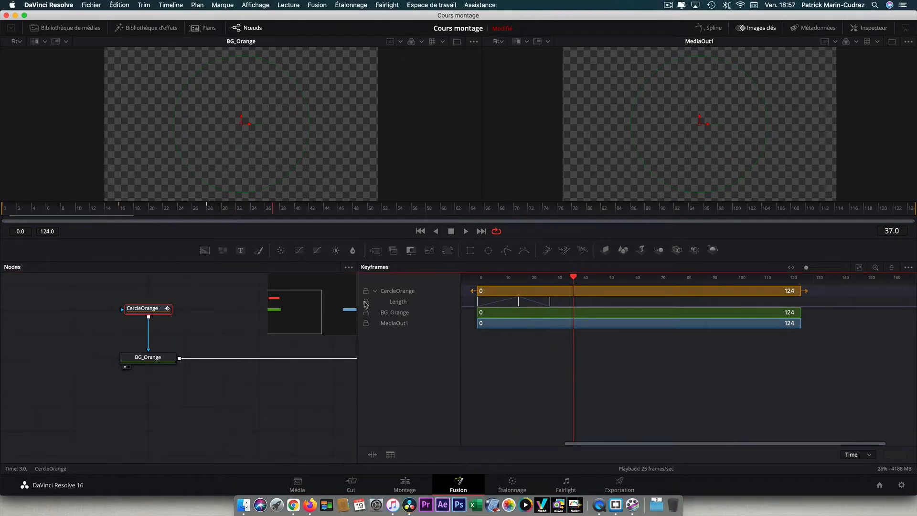
# - Compare the CercleOrange and BG_Orange nodes with their keyframe tracks, collapsing and expanding the CercleOrange track
pyautogui.click(375, 291)
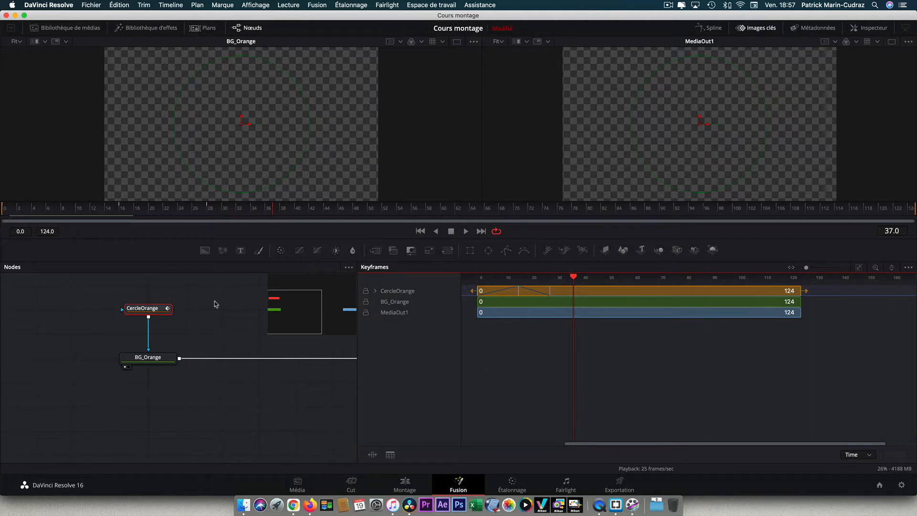
pyautogui.click(148, 311)
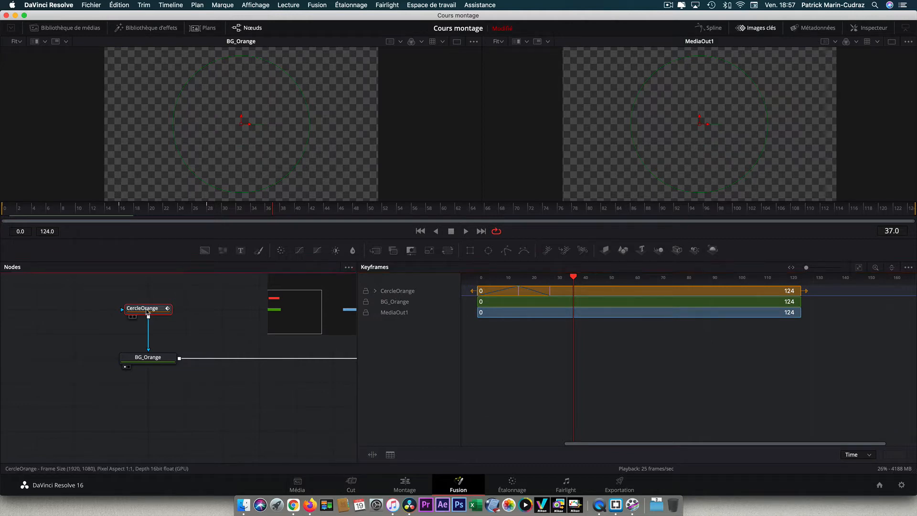
pyautogui.click(153, 357)
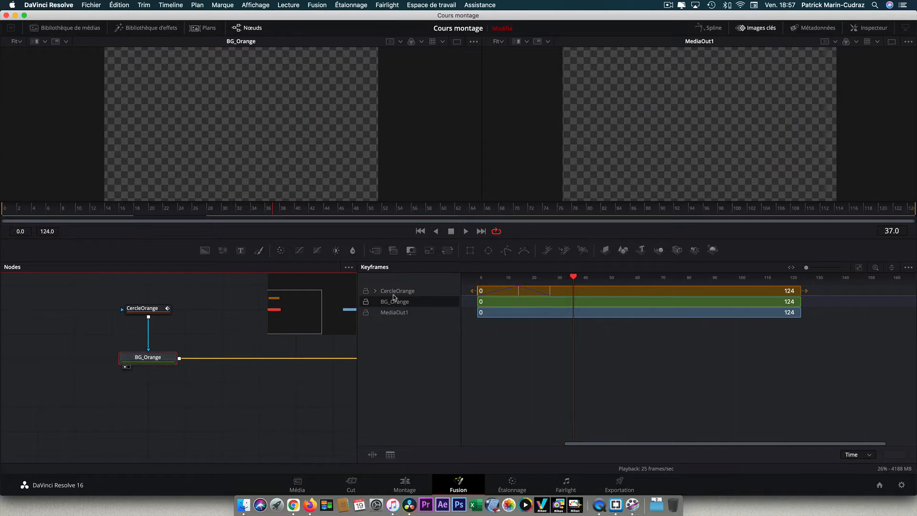
pyautogui.click(375, 291)
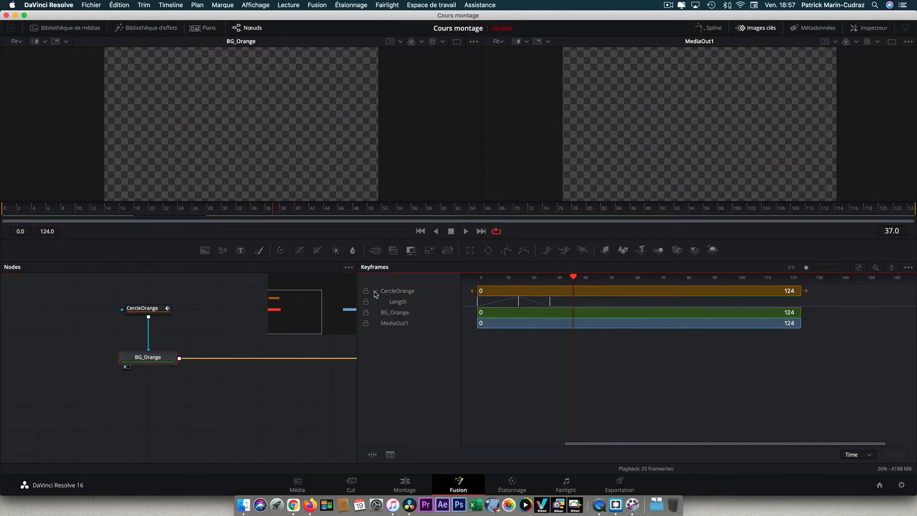
pyautogui.click(375, 292)
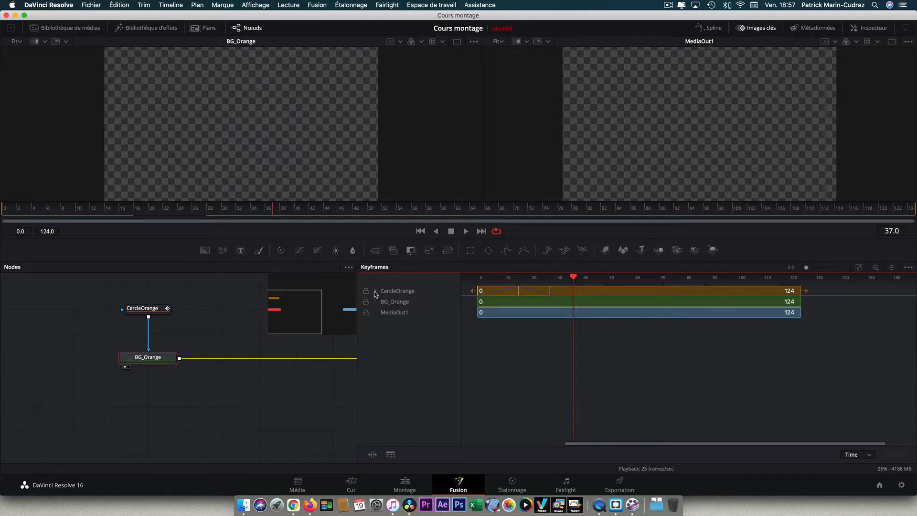
pyautogui.click(375, 292)
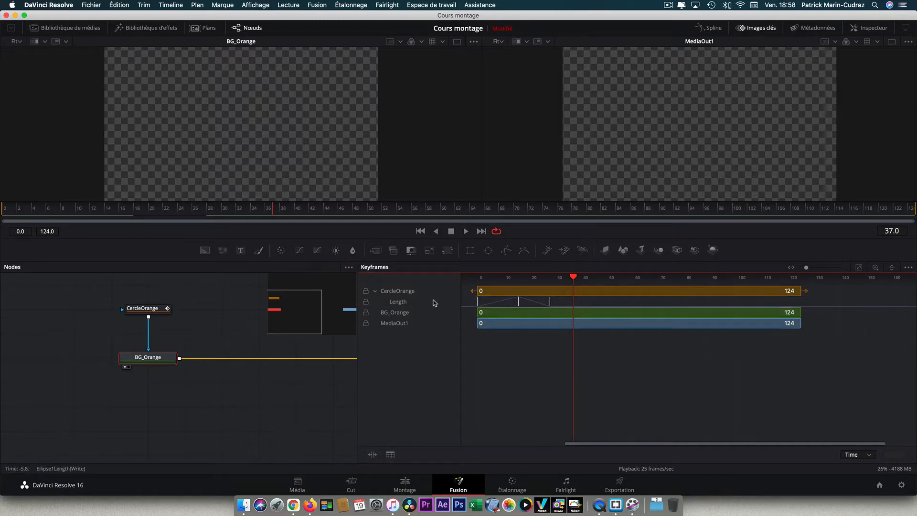
# - Set the line size of CercleOrange's Length track to Large in the keyframe editor
pyautogui.click(395, 305)
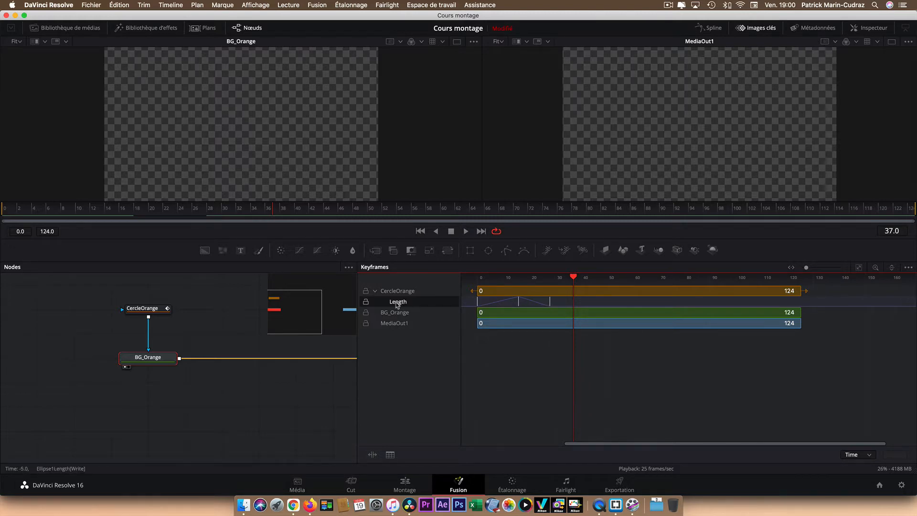
pyautogui.rightClick(397, 305)
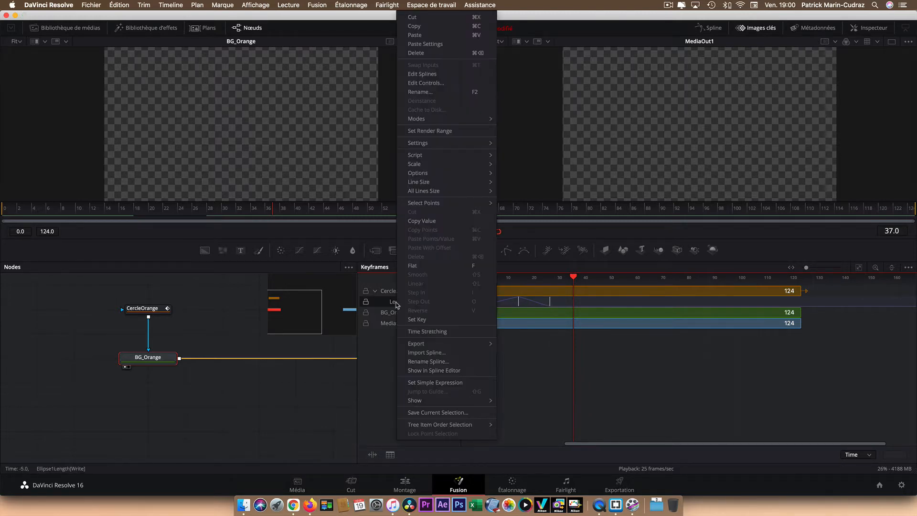
pyautogui.moveTo(427, 184)
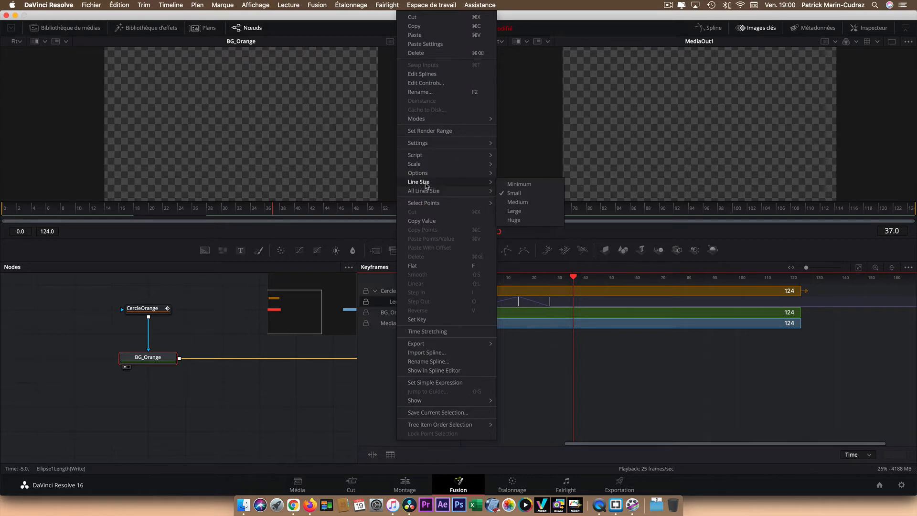
pyautogui.click(515, 211)
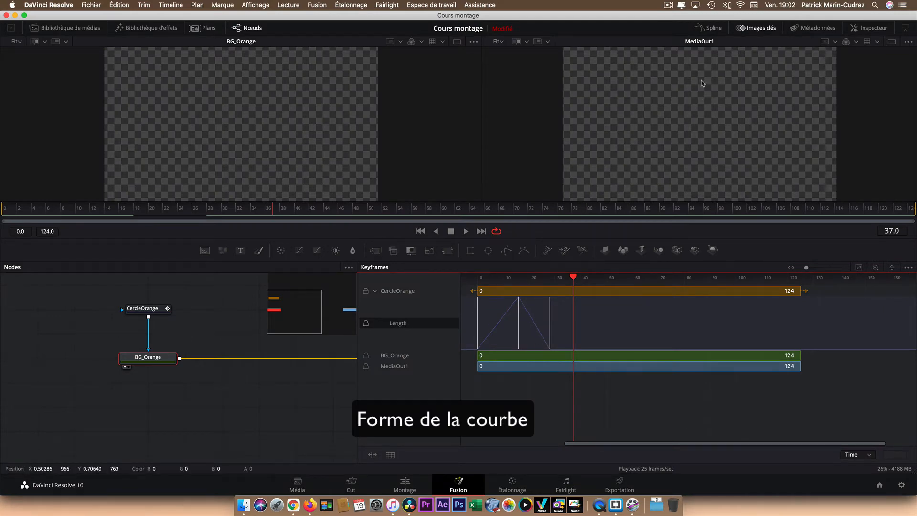
# - Display CercleOrange's Length curve in the spline editor and fit the whole curve in the graph
pyautogui.click(712, 28)
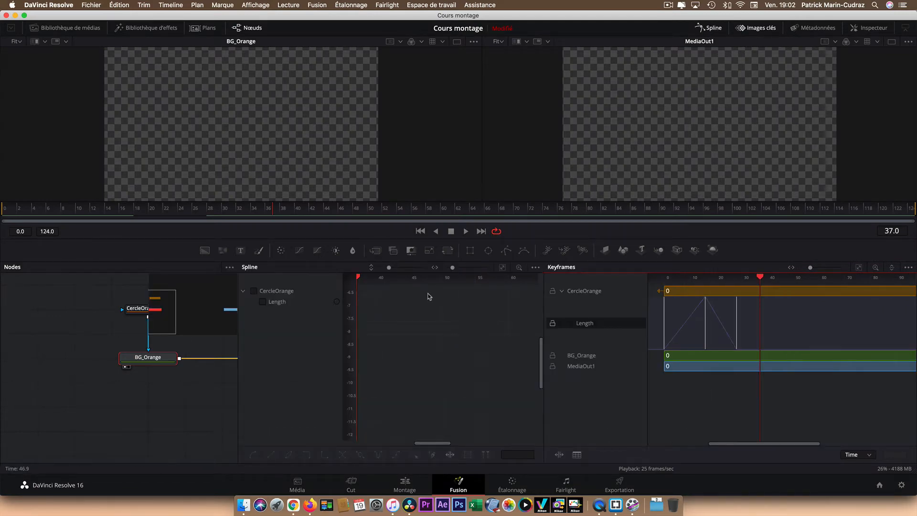
pyautogui.click(263, 302)
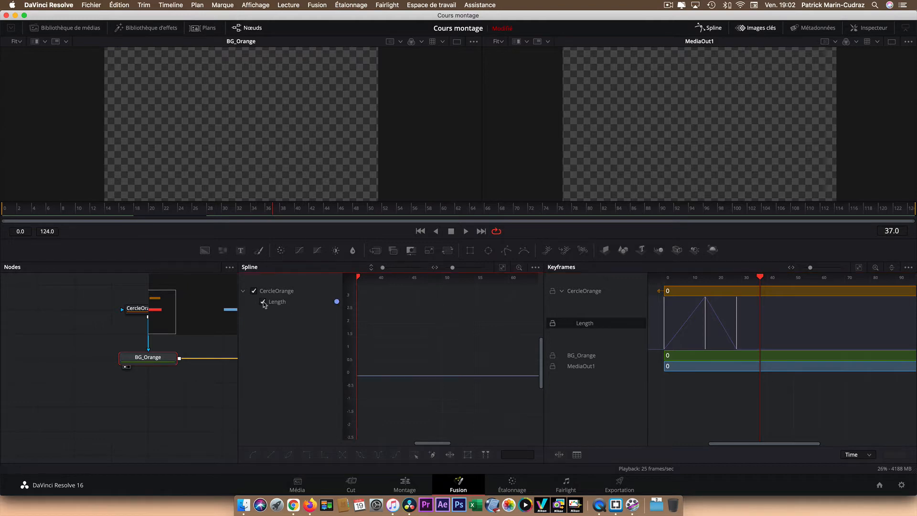
pyautogui.click(501, 267)
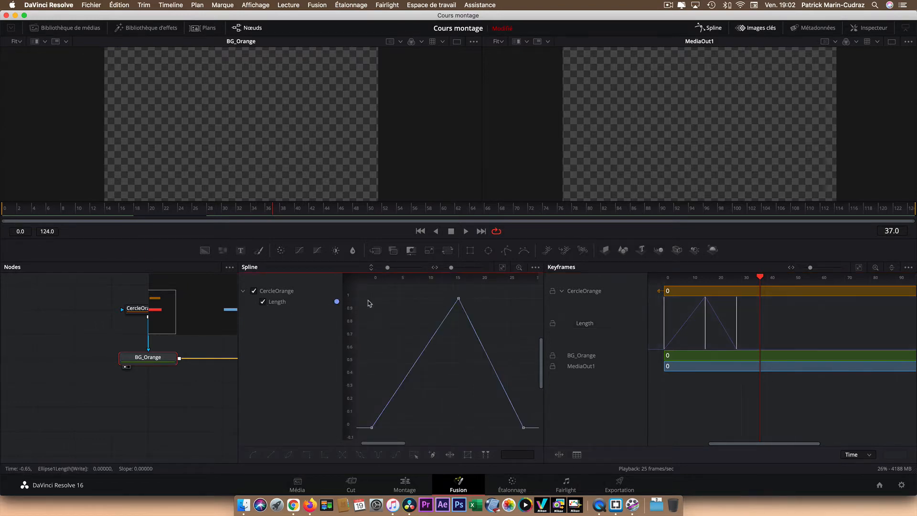
# - Smooth all keyframes of the Length curve, lengthen both handles of the peak keyframe, and close the spline editor
pyautogui.hotkey('ctrl', 'a')
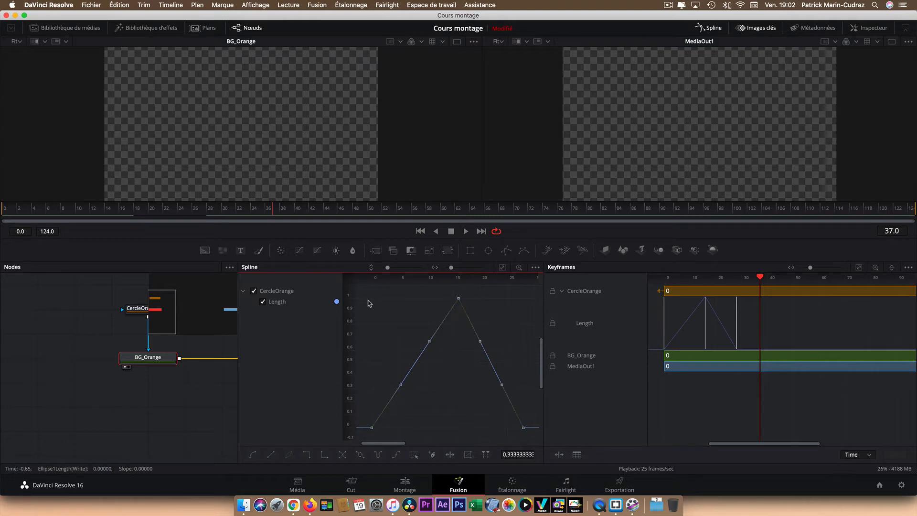
pyautogui.click(253, 455)
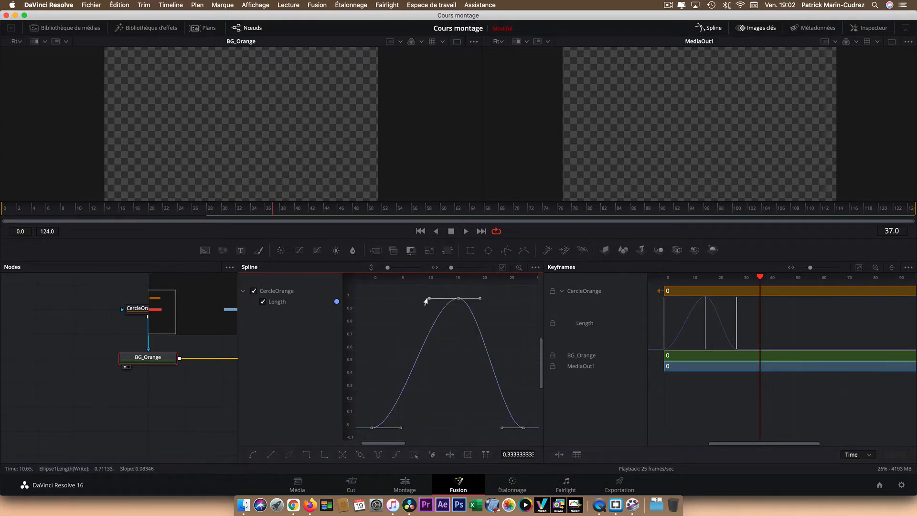
pyautogui.moveTo(429, 298); pyautogui.dragTo(399, 299)
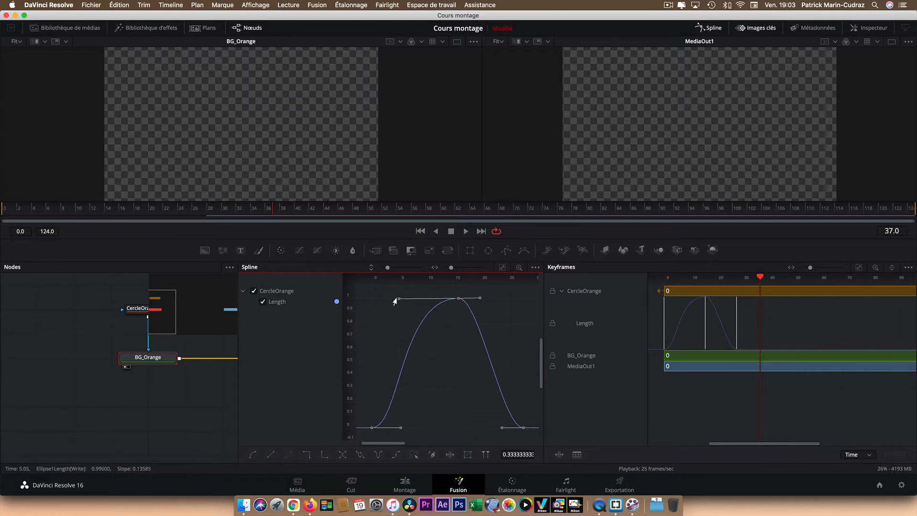
pyautogui.moveTo(478, 298); pyautogui.dragTo(517, 299)
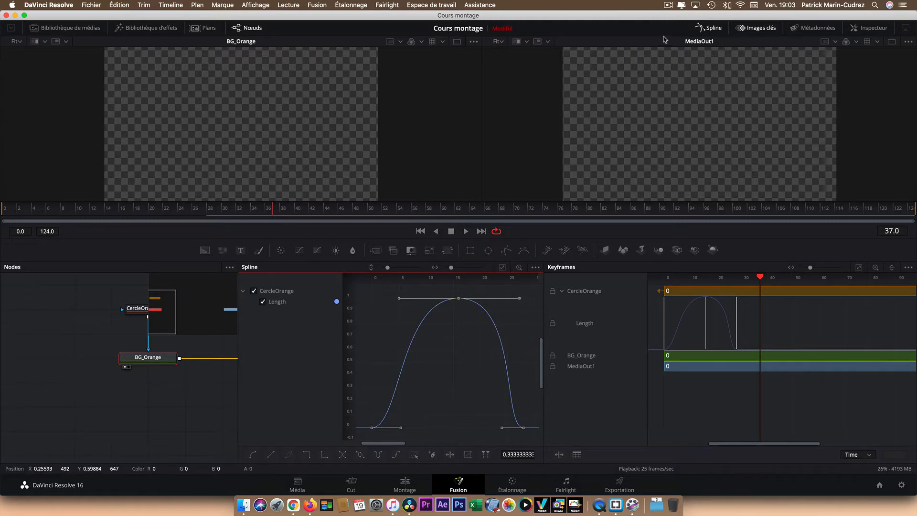
pyautogui.click(710, 30)
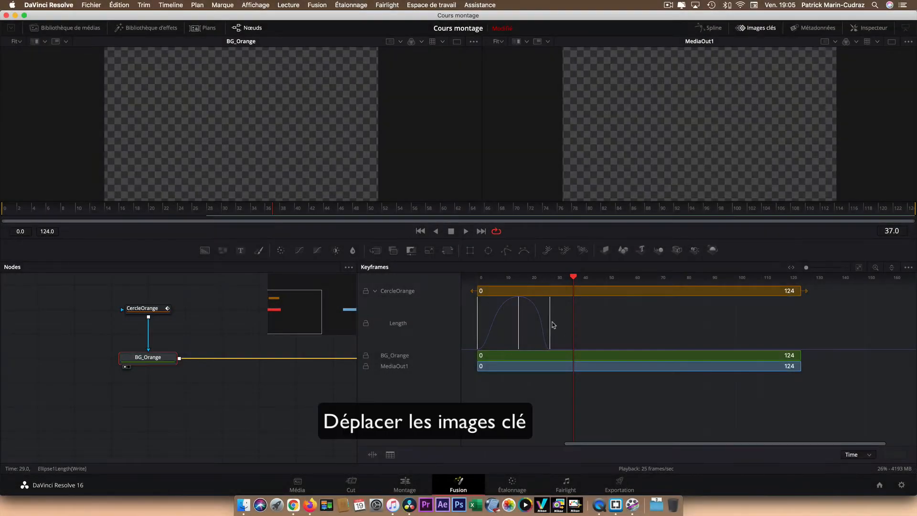
# - Delay CercleOrange's last Length keyframe and shift all three Length keyframes to span frames 4 to about 47
pyautogui.click(549, 326)
pyautogui.click(549, 326)
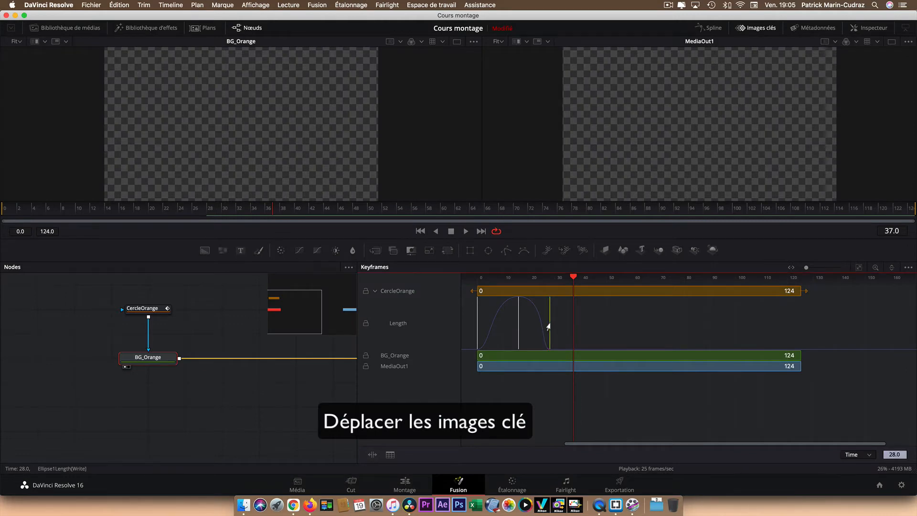
pyautogui.moveTo(548, 326); pyautogui.dragTo(488, 333)
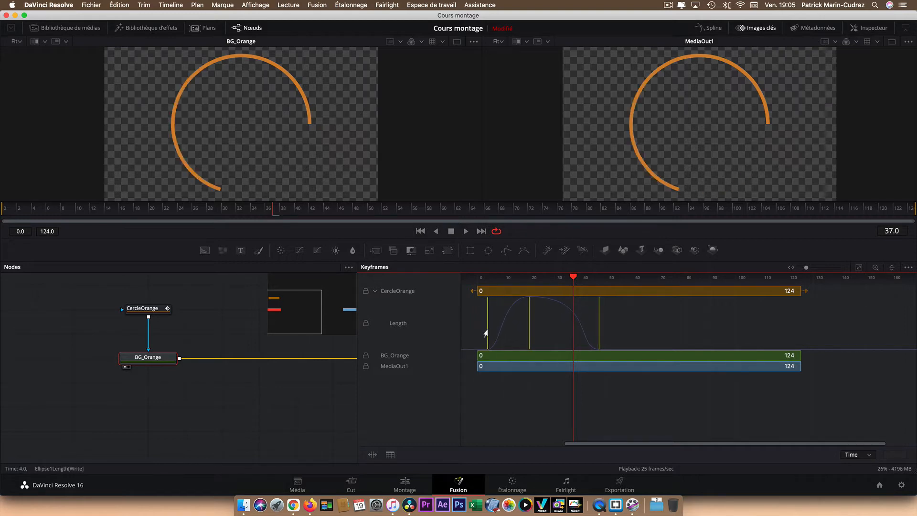
# - Time-stretch CercleOrange's Length keyframes so the last one falls at about frame 80
pyautogui.click(373, 455)
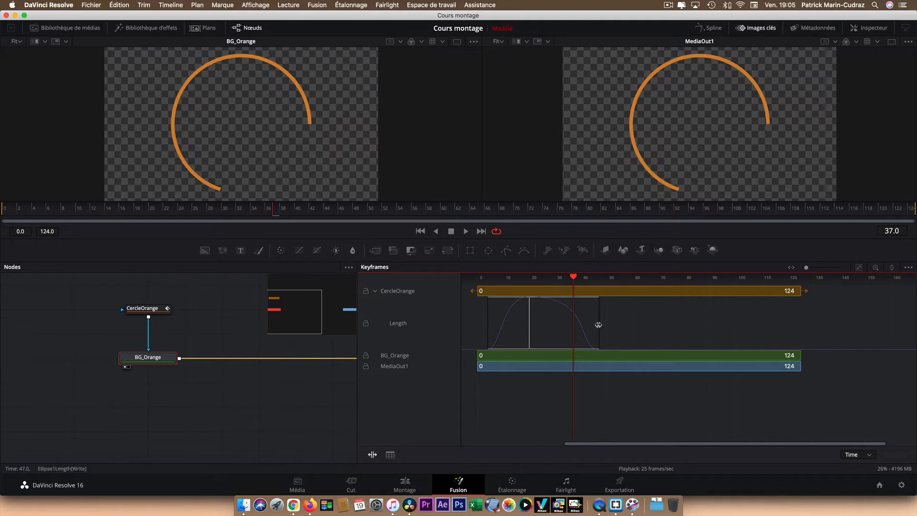
pyautogui.moveTo(598, 324); pyautogui.dragTo(683, 325)
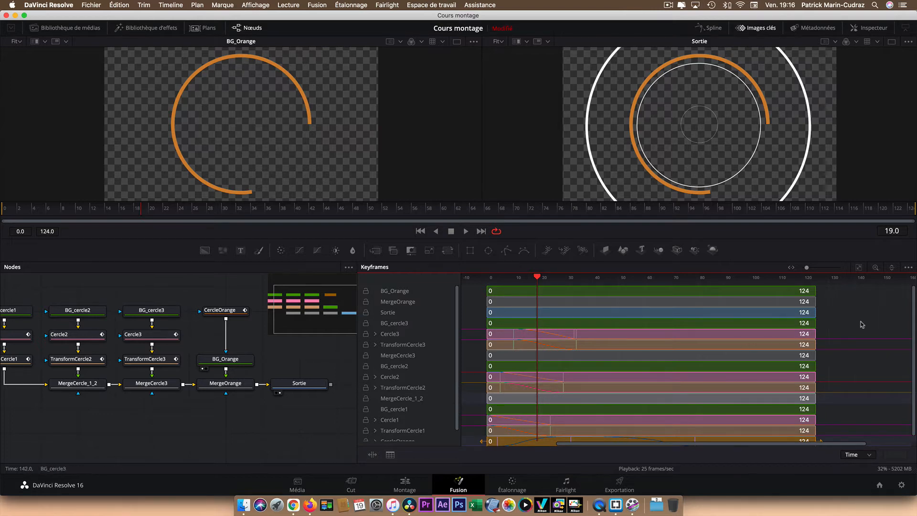
# - Limit the keyframe editor to showing only the selected tools
pyautogui.click(908, 268)
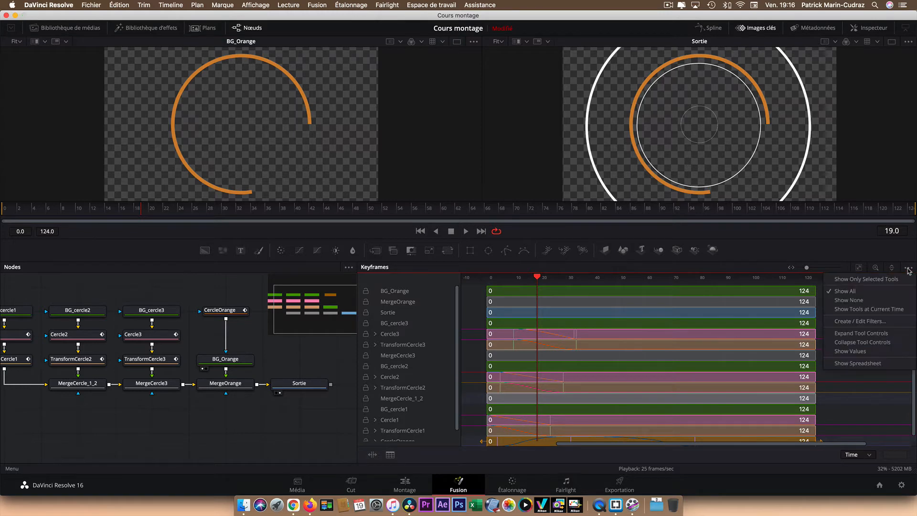
pyautogui.click(852, 281)
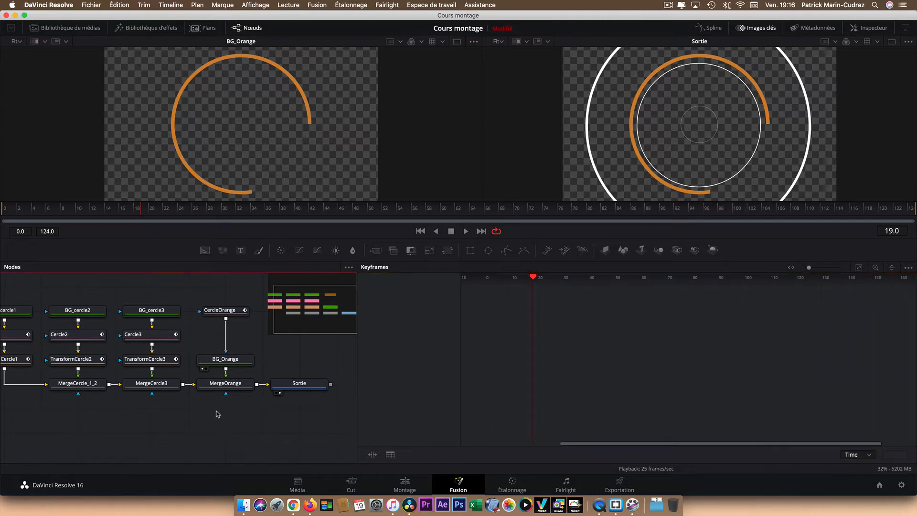
# - Select the orange circle's nodes and the Cercle3 nodes in turn to inspect their tracks in the keyframe editor
pyautogui.moveTo(216, 411); pyautogui.dragTo(247, 307)
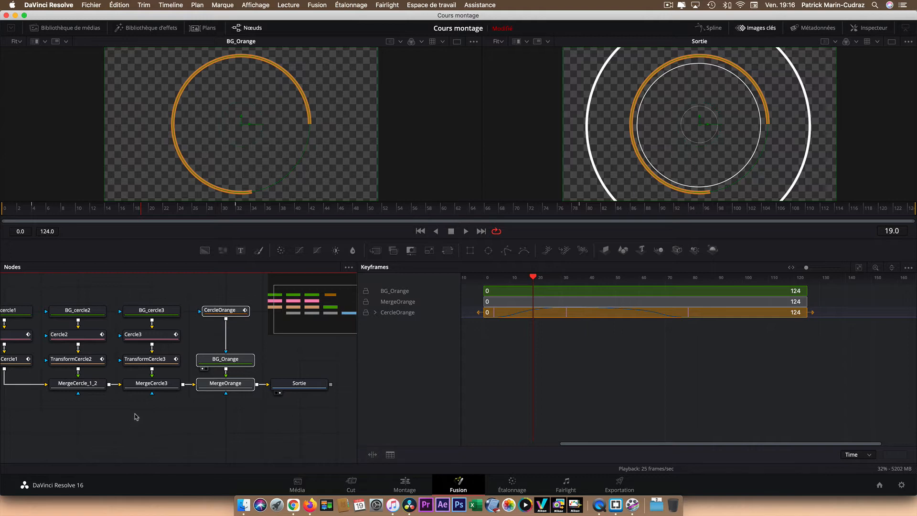
pyautogui.moveTo(134, 413); pyautogui.dragTo(167, 305)
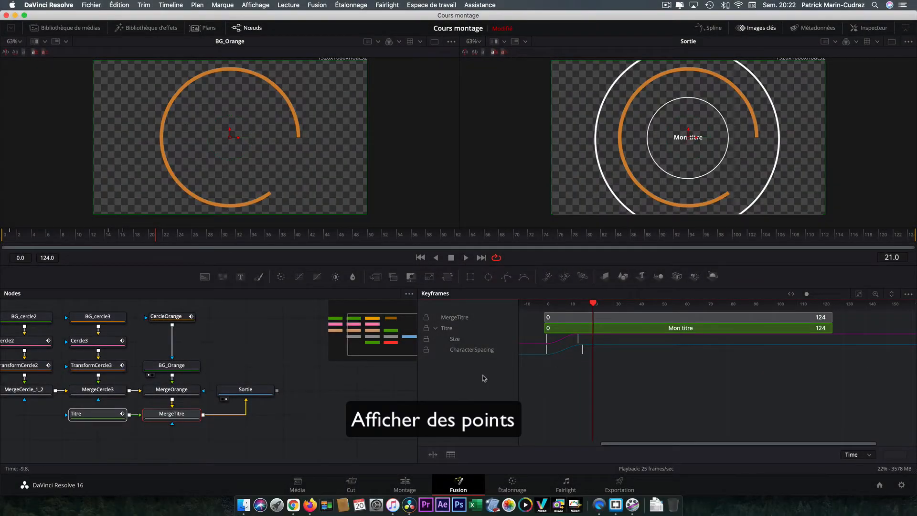
# - Turn on Display Point Values for Titre's Size track in the keyframe editor
pyautogui.click(456, 340)
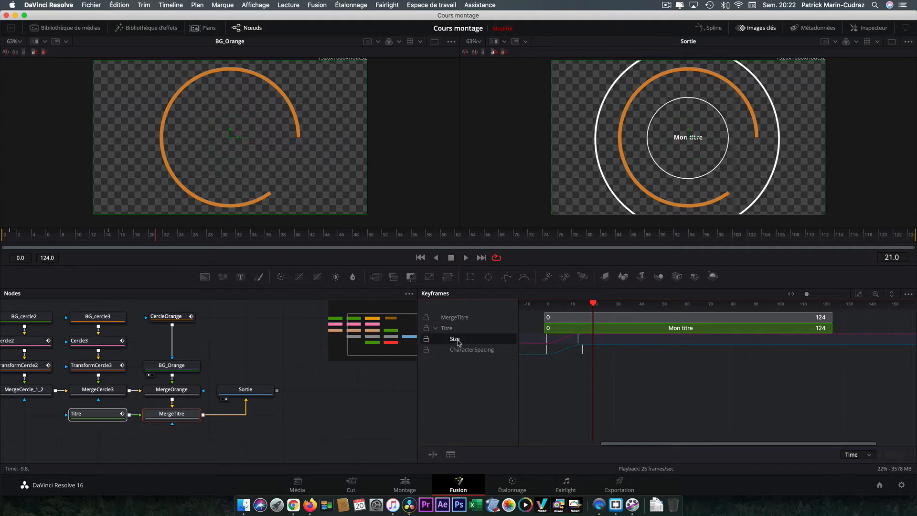
pyautogui.rightClick(458, 343)
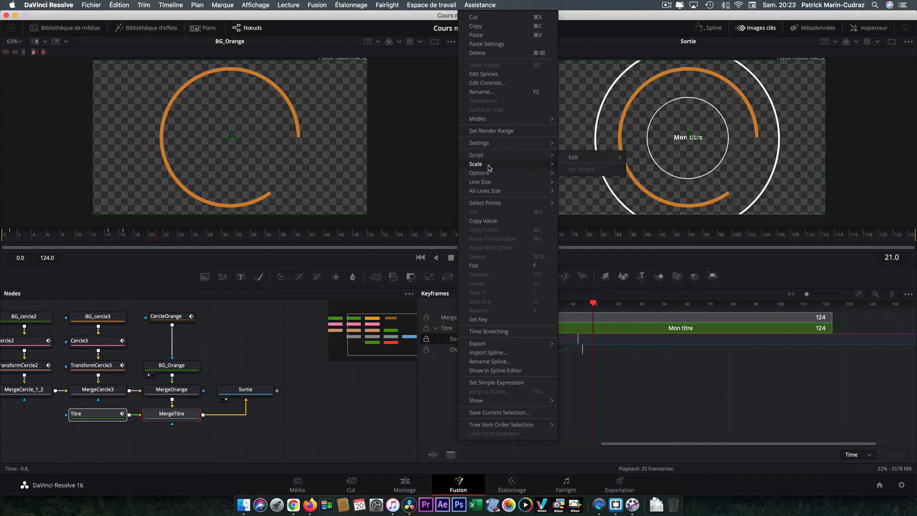
pyautogui.moveTo(492, 173)
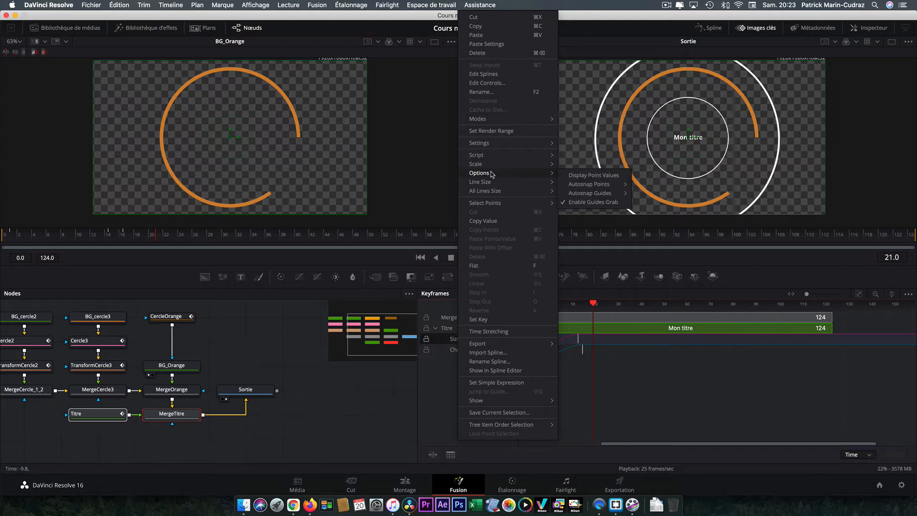
pyautogui.click(577, 176)
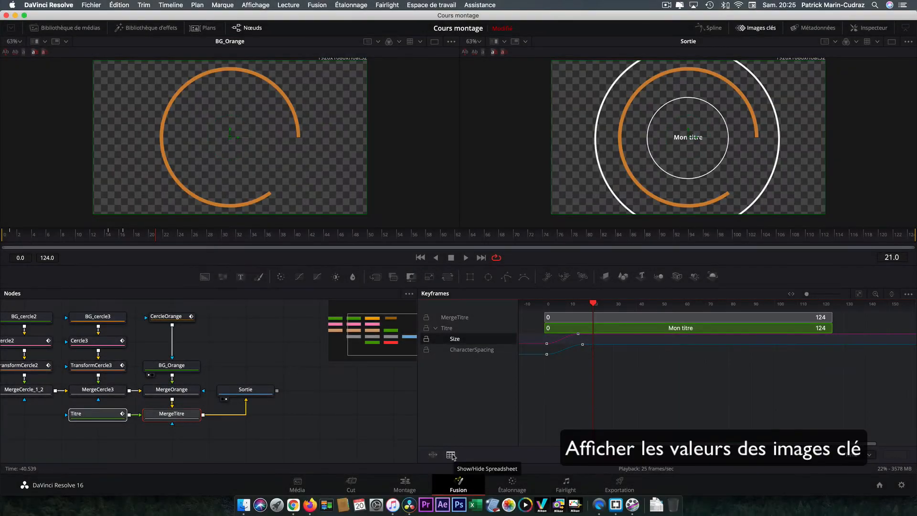
# - Show the keyframe spreadsheet and set Titre's Size value at frame 14.5 to 0.05
pyautogui.click(450, 455)
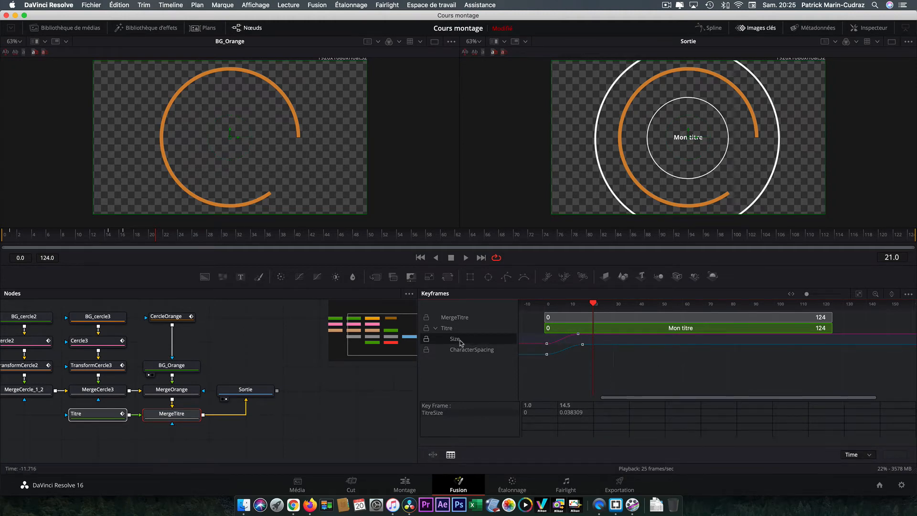
pyautogui.doubleClick(573, 412)
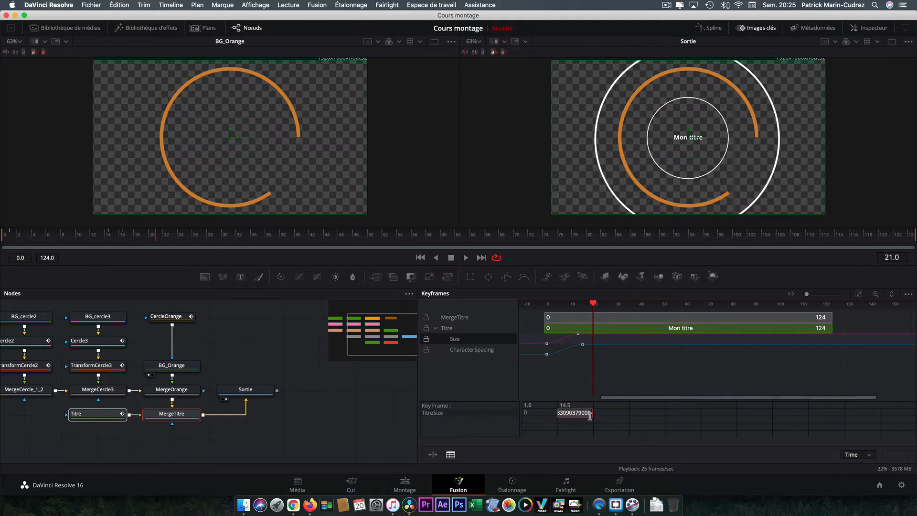
pyautogui.write('0.0383')
pyautogui.press('BackSpace')
pyautogui.press('BackSpace')
pyautogui.press('Return')
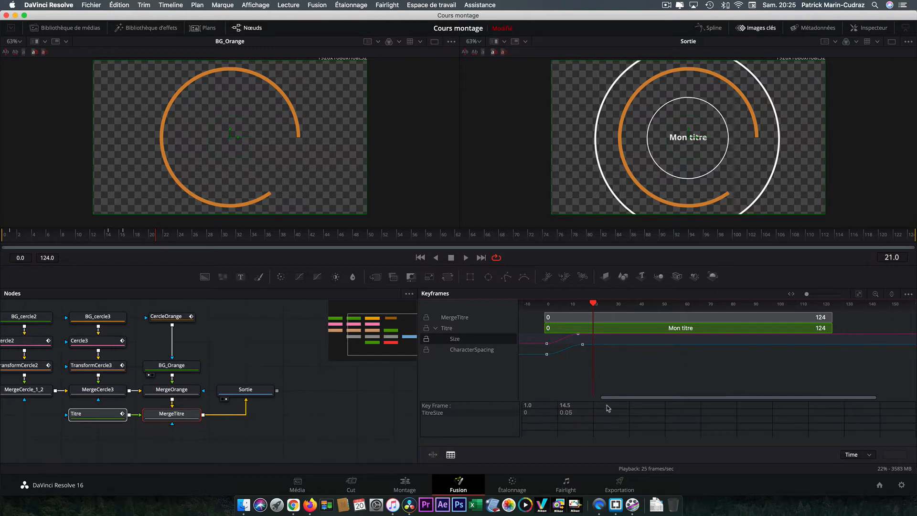
# - Add a Size keyframe for Titre at frame 30 in the spreadsheet with a value of 0.5555
pyautogui.click(608, 407)
pyautogui.write('30')
pyautogui.press('Return')
pyautogui.click(609, 413)
pyautogui.press('BackSpace')
pyautogui.press('BackSpace')
pyautogui.press('BackSpace')
pyautogui.press('BackSpace')
pyautogui.write('0.5555')
pyautogui.press('Return')
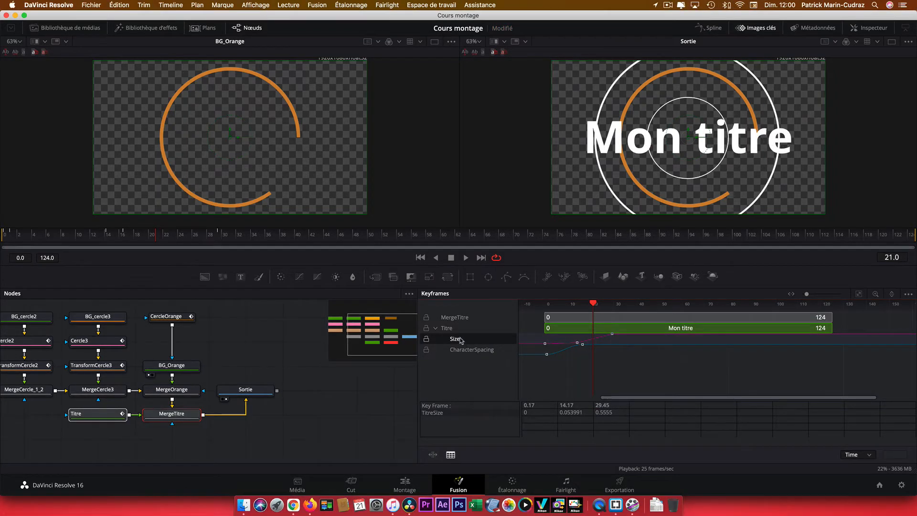
# - Set the line size of Titre's Size track to Large and lower the value of its last keyframe at about frame 29
pyautogui.rightClick(461, 340)
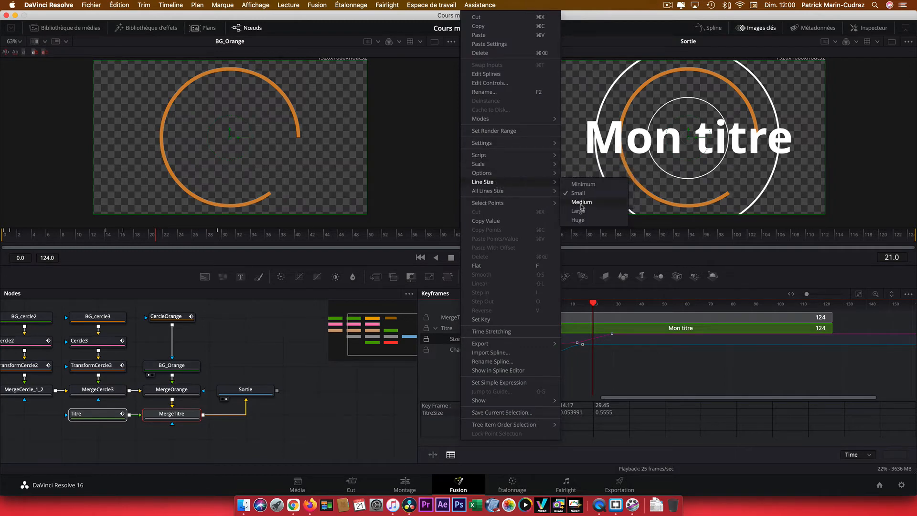
pyautogui.click(579, 213)
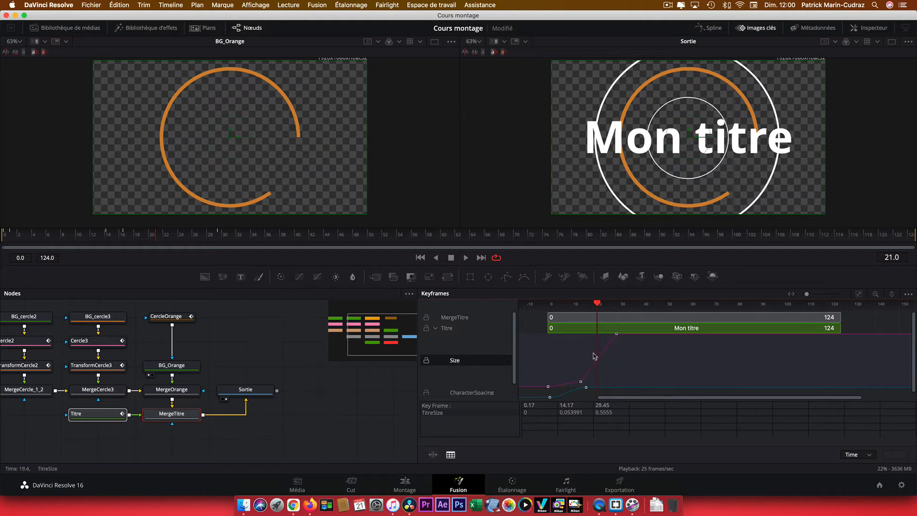
pyautogui.click(472, 394)
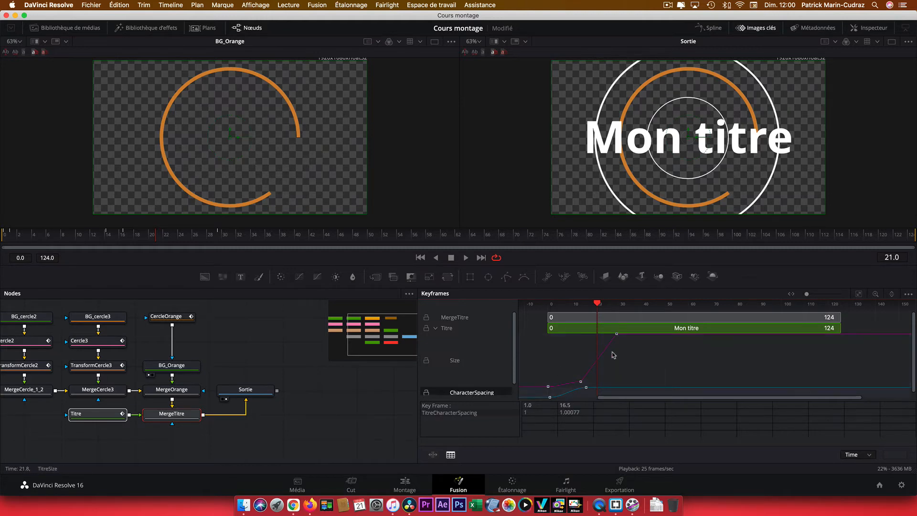
pyautogui.click(616, 334)
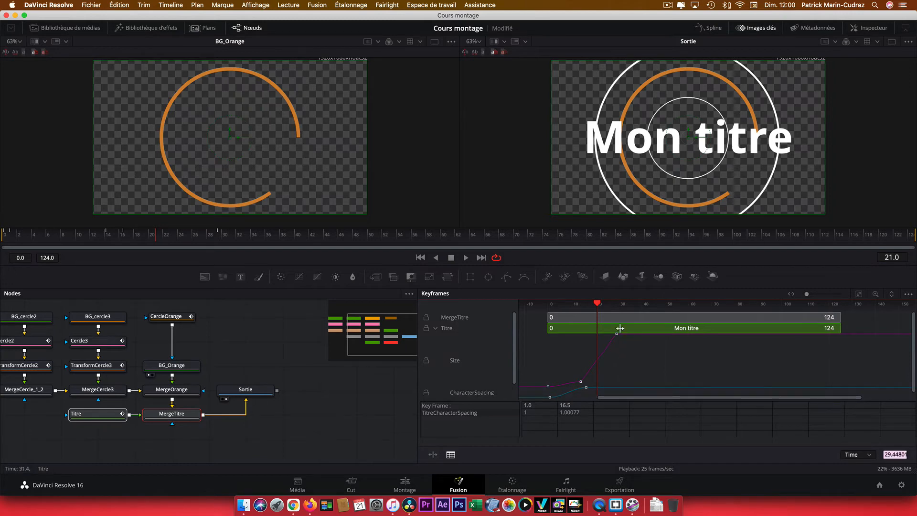
pyautogui.moveTo(614, 337); pyautogui.dragTo(617, 388)
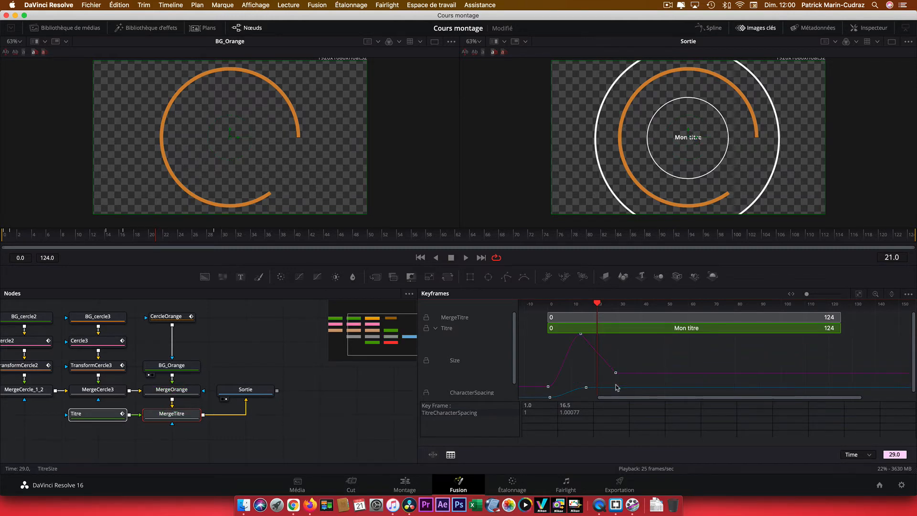
pyautogui.click(456, 363)
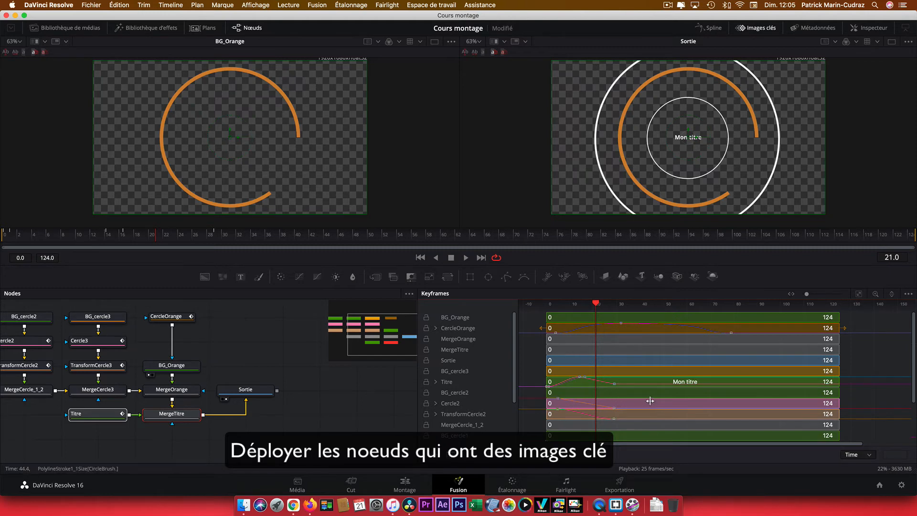
# - Expand the tool controls of all nodes in the keyframe editor, look through them, and collapse them again
pyautogui.click(908, 294)
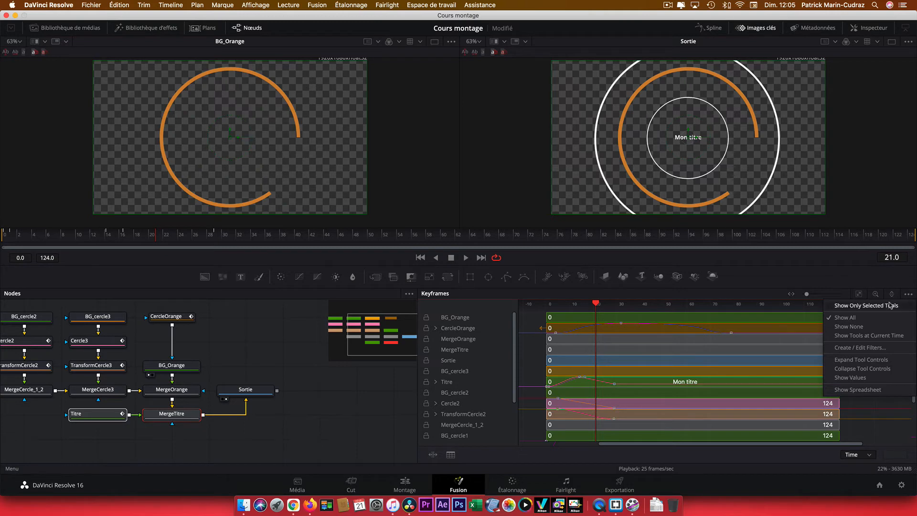
pyautogui.click(854, 362)
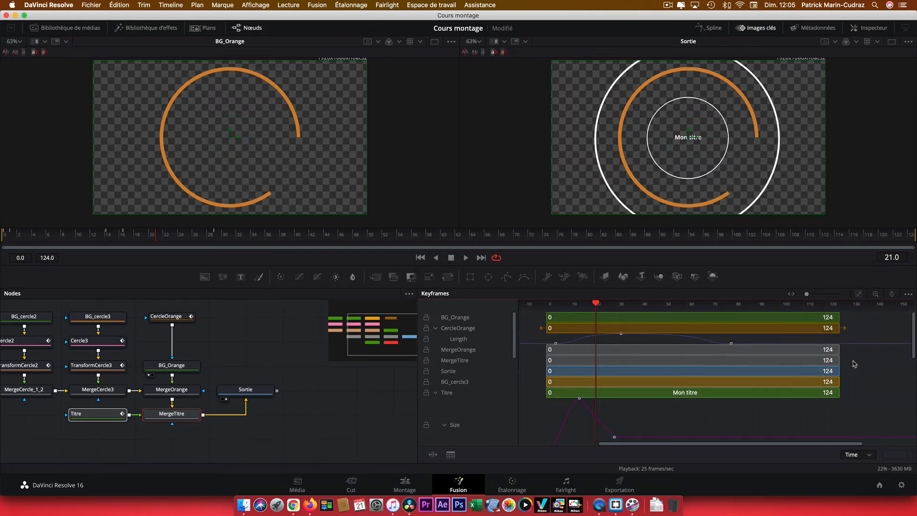
pyautogui.moveTo(913, 334)
pyautogui.mouseDown()
pyautogui.moveTo(915, 406)
pyautogui.moveTo(914, 333)
pyautogui.mouseUp()
pyautogui.click(908, 296)
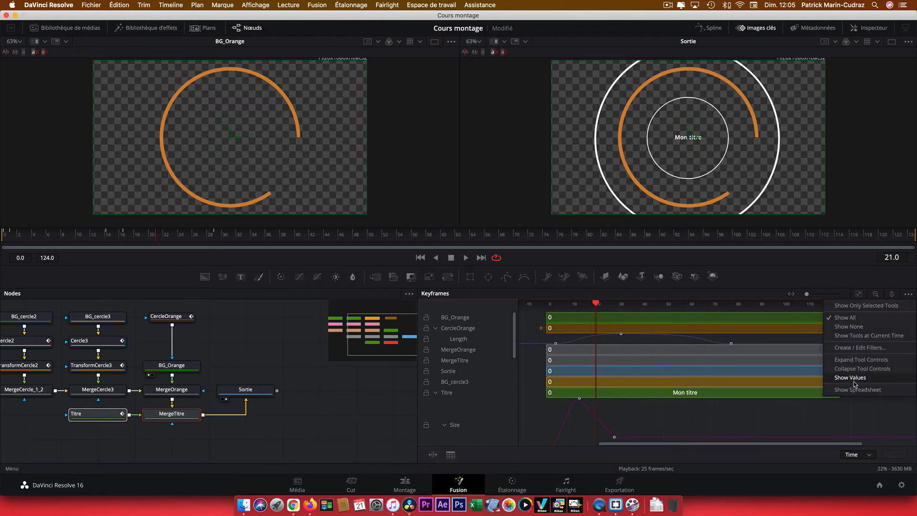
pyautogui.click(861, 368)
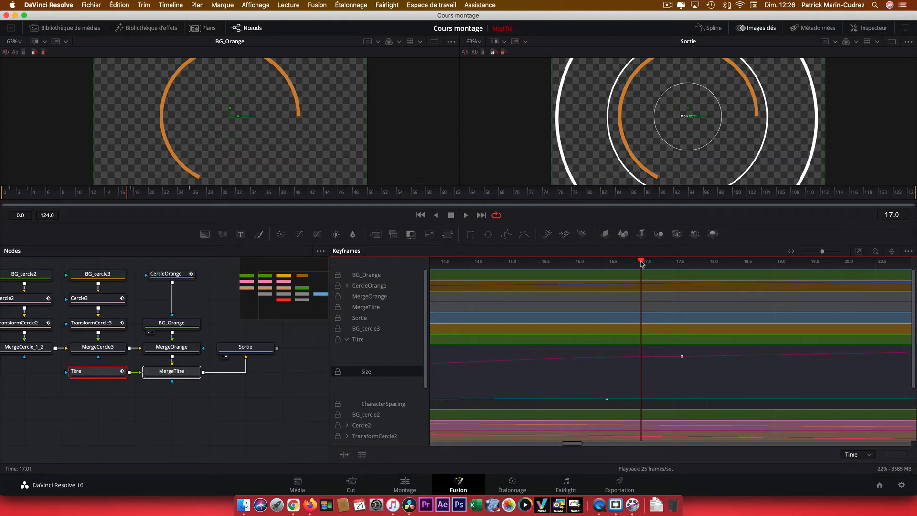
# - Move Titre's Size keyframe freely to about frame 17, near the playhead
pyautogui.moveTo(641, 263)
pyautogui.mouseDown()
pyautogui.moveTo(628, 262)
pyautogui.moveTo(641, 263)
pyautogui.mouseUp()
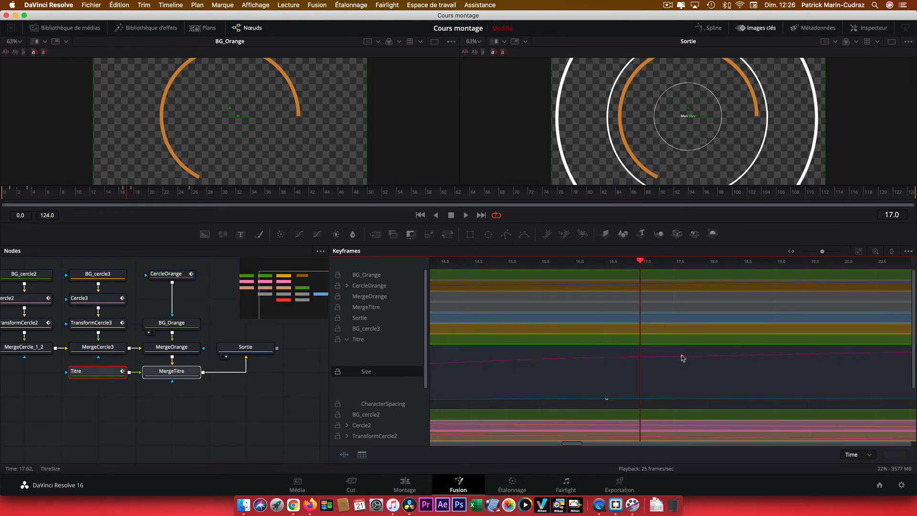
pyautogui.moveTo(682, 357); pyautogui.dragTo(654, 358)
# - Set Autosnap Points to Frame and move Titre's Size keyframe to about frame 19
pyautogui.rightClick(651, 384)
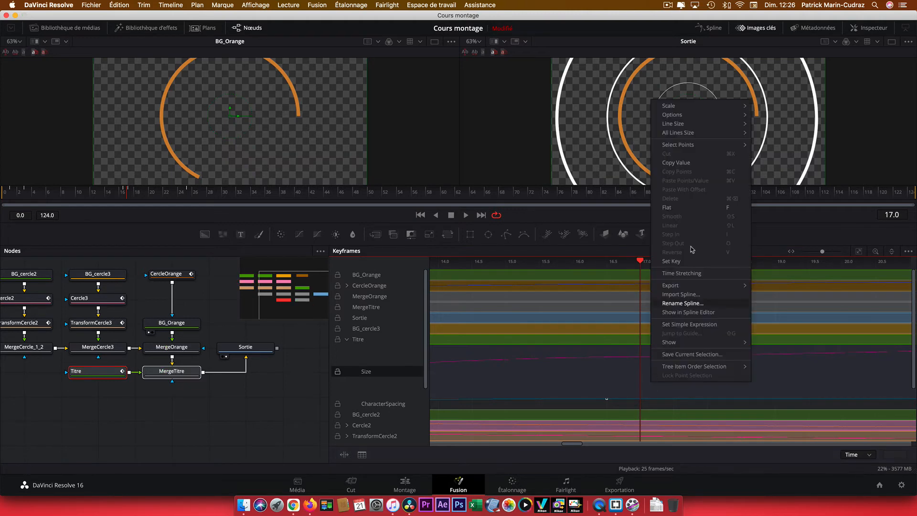
pyautogui.moveTo(691, 118)
pyautogui.moveTo(771, 127)
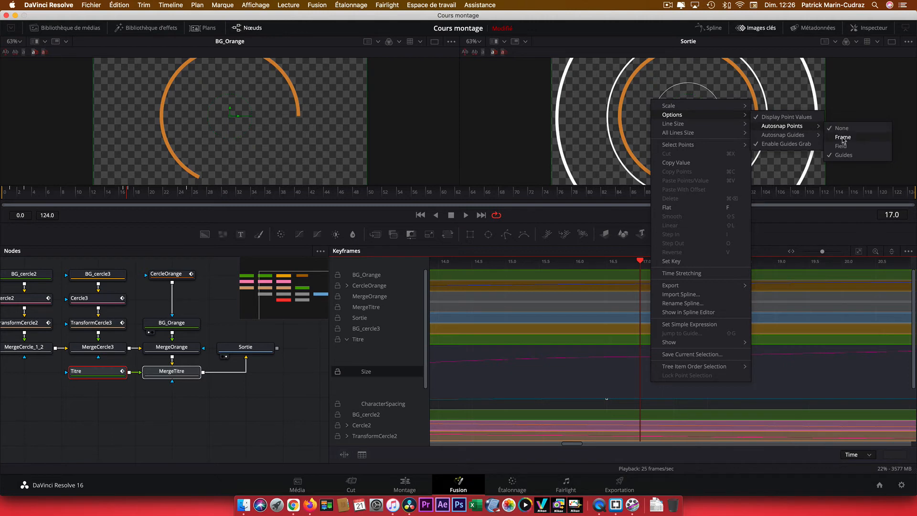
pyautogui.click(842, 139)
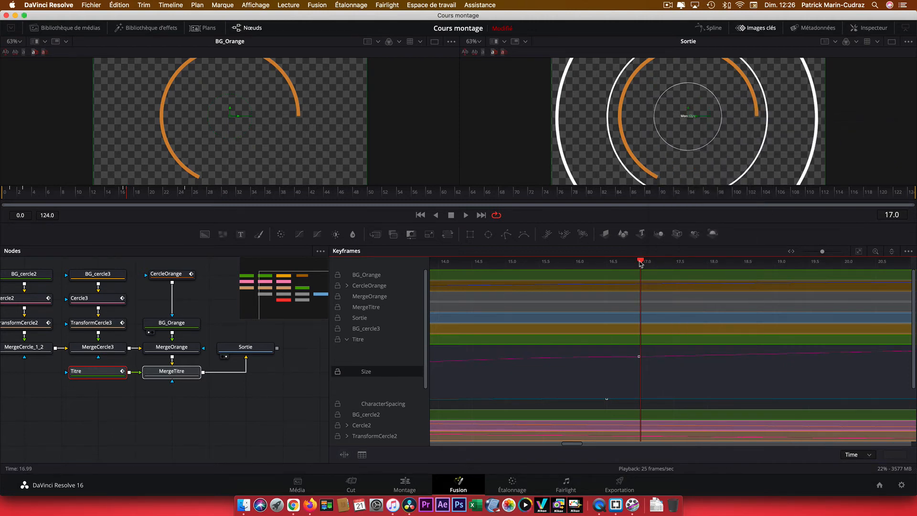
pyautogui.press('Left')
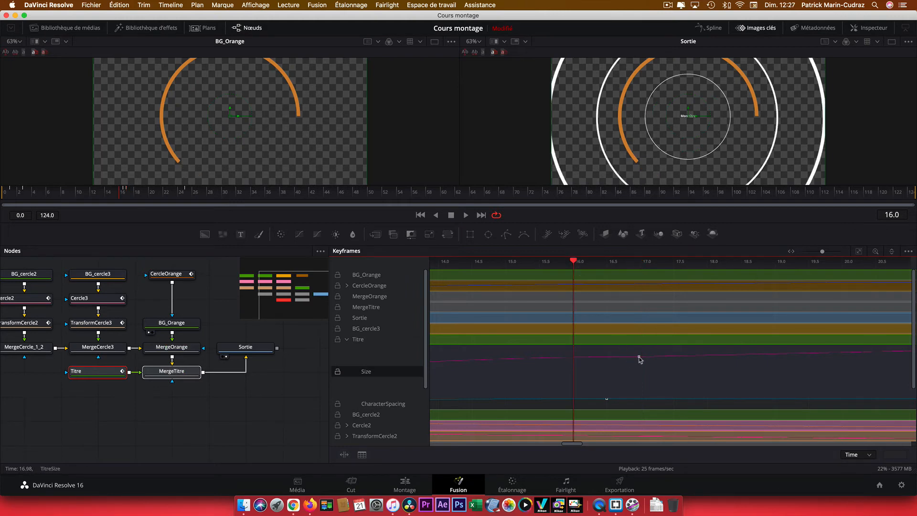
pyautogui.moveTo(639, 359); pyautogui.dragTo(763, 355)
# - Set Autosnap Points to Field and move Titre's Size keyframe back to frame 17
pyautogui.rightClick(693, 363)
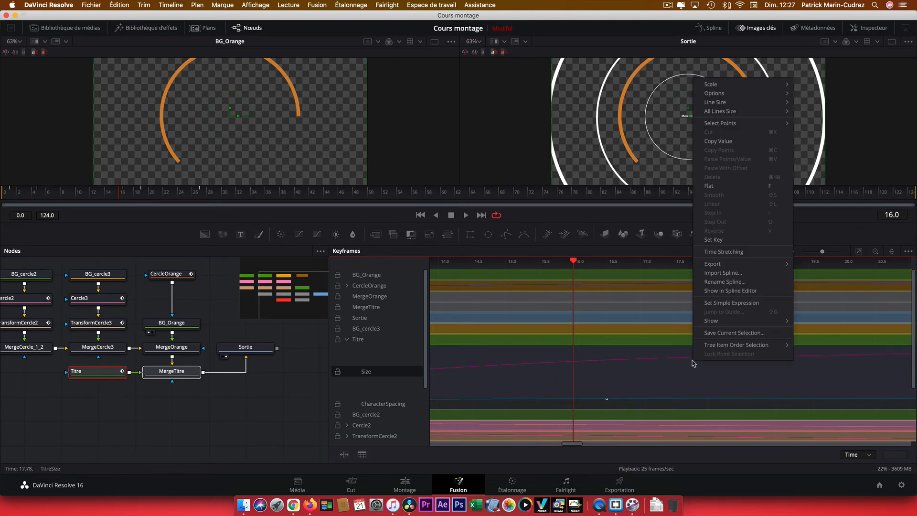
pyautogui.moveTo(747, 98)
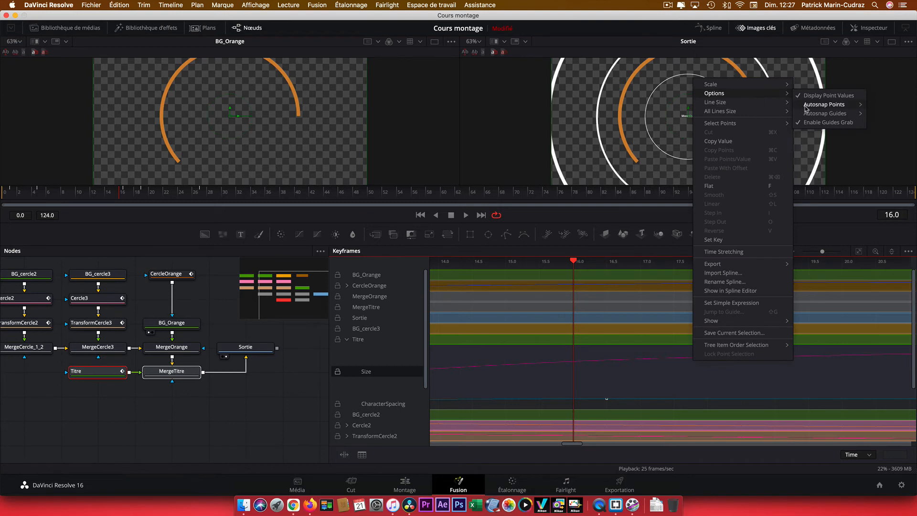
pyautogui.moveTo(812, 104)
pyautogui.click(753, 125)
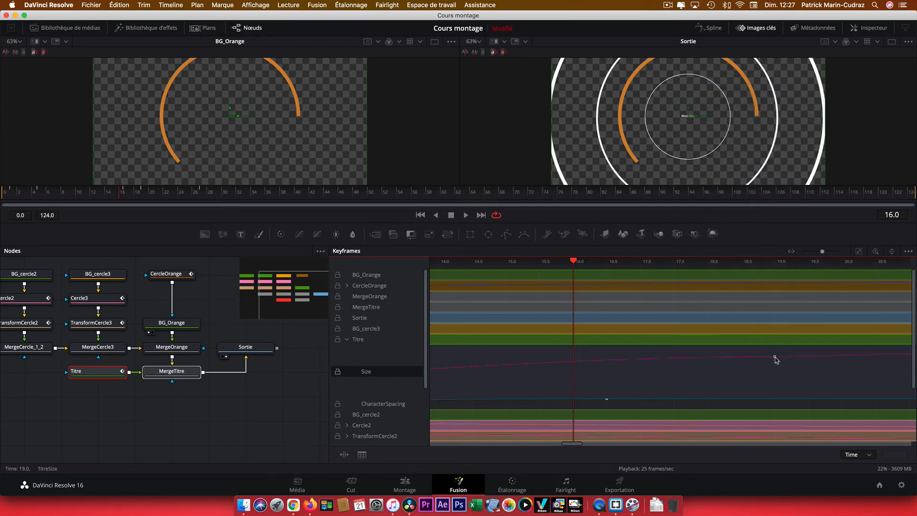
pyautogui.moveTo(775, 357); pyautogui.dragTo(675, 360)
pyautogui.moveTo(673, 358); pyautogui.dragTo(628, 364)
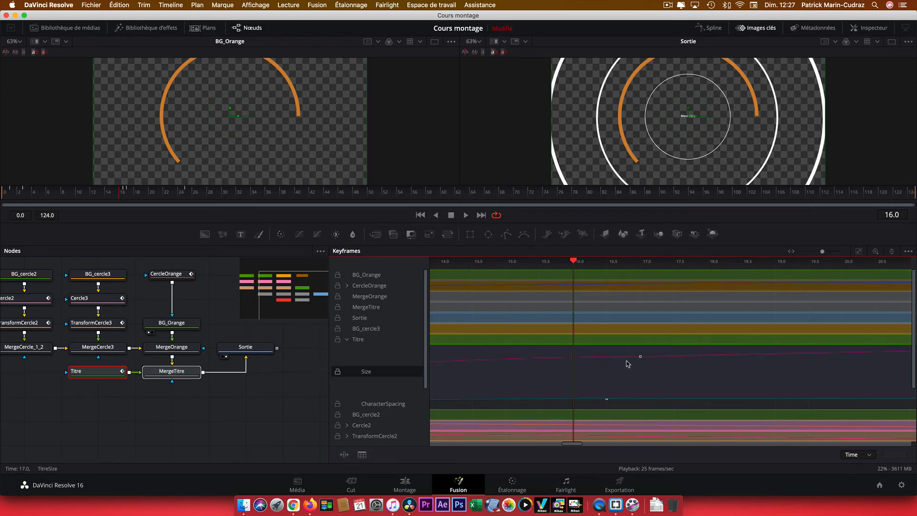
# - Switch Autosnap Points to Frame and try shifting Titre's Size keyframe slightly later from frame 17
pyautogui.rightClick(688, 371)
pyautogui.moveTo(719, 113)
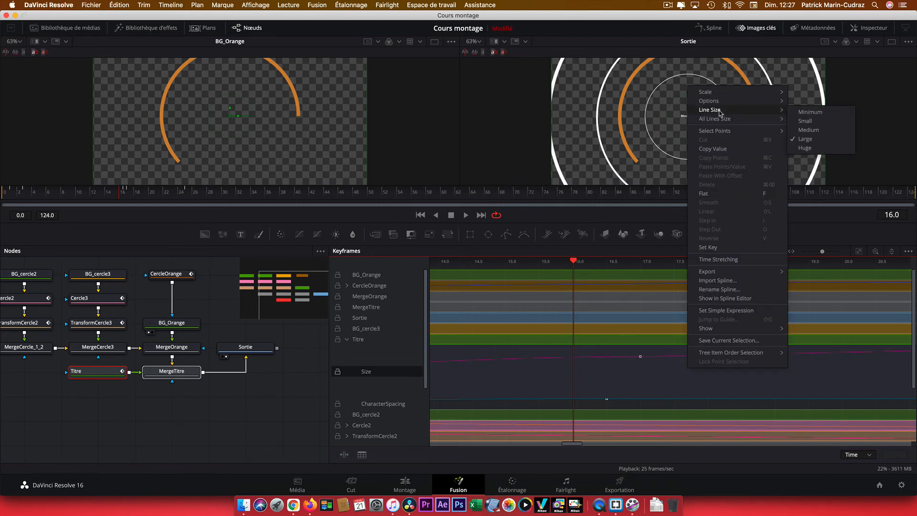
pyautogui.moveTo(805, 114)
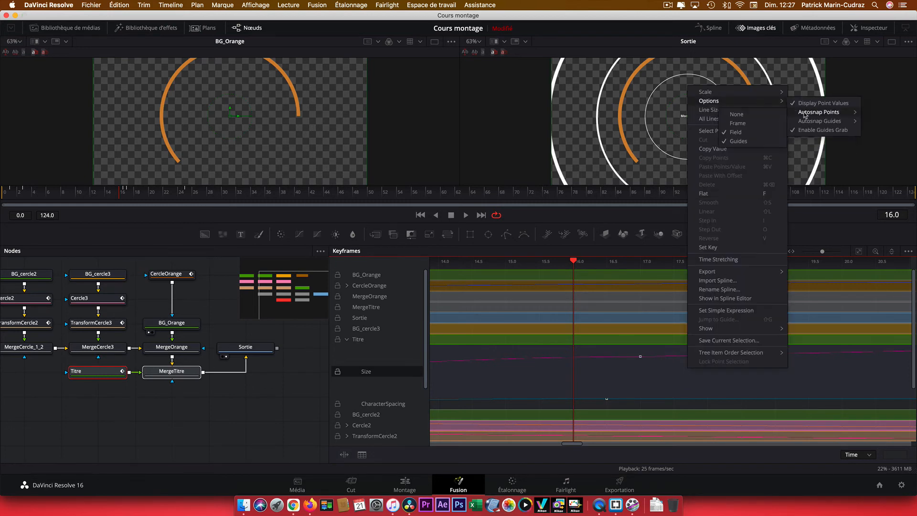
pyautogui.click(759, 122)
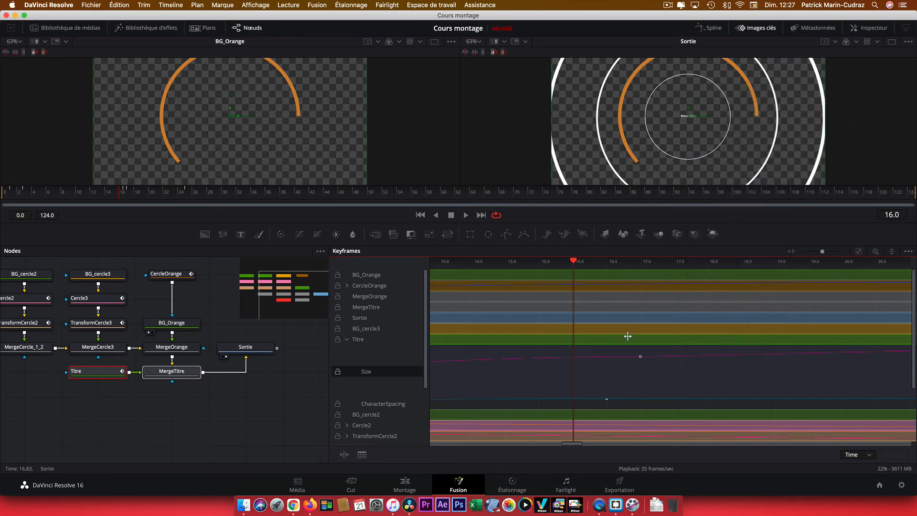
pyautogui.moveTo(641, 359)
pyautogui.mouseDown()
pyautogui.moveTo(671, 359)
pyautogui.moveTo(597, 360)
pyautogui.moveTo(653, 360)
pyautogui.mouseUp()
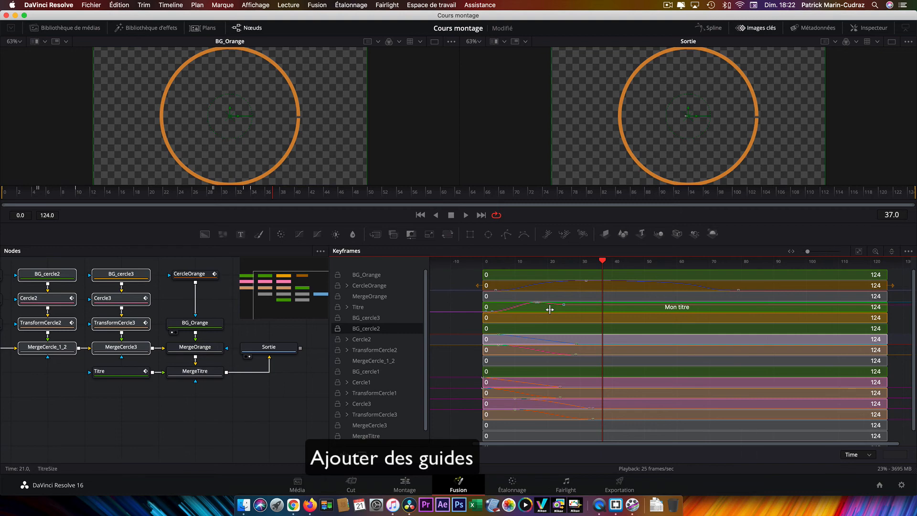
# - Add a guide at about frame 17 on the keyframe editor's time ruler
pyautogui.rightClick(538, 263)
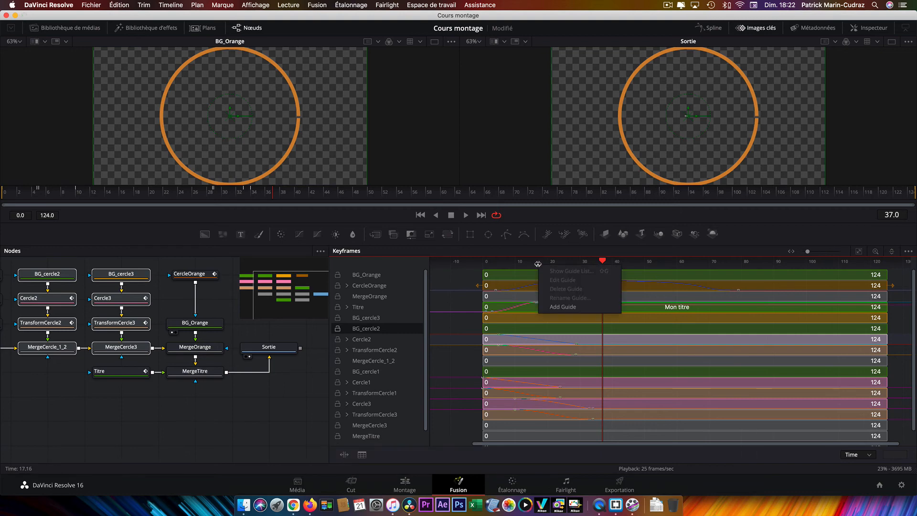
pyautogui.click(559, 307)
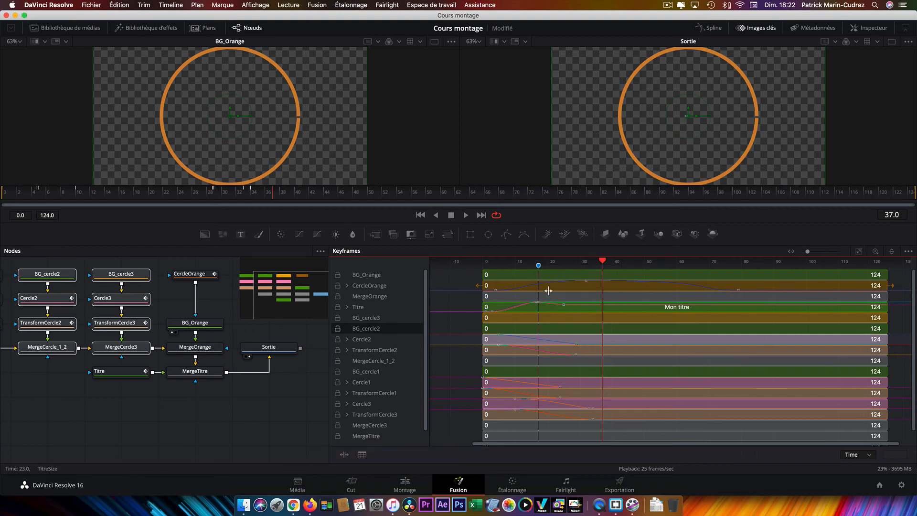
# - Reposition the existing guide at about frame 14.8, and add a second guide aligned with the playhead at frame 31.4
pyautogui.moveTo(597, 266)
pyautogui.mouseDown()
pyautogui.moveTo(524, 282)
pyautogui.moveTo(529, 270)
pyautogui.mouseUp()
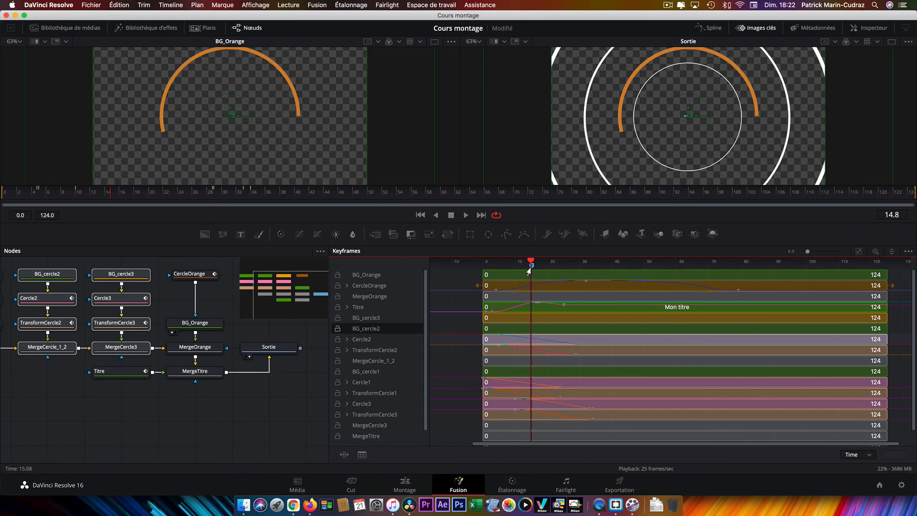
pyautogui.rightClick(597, 264)
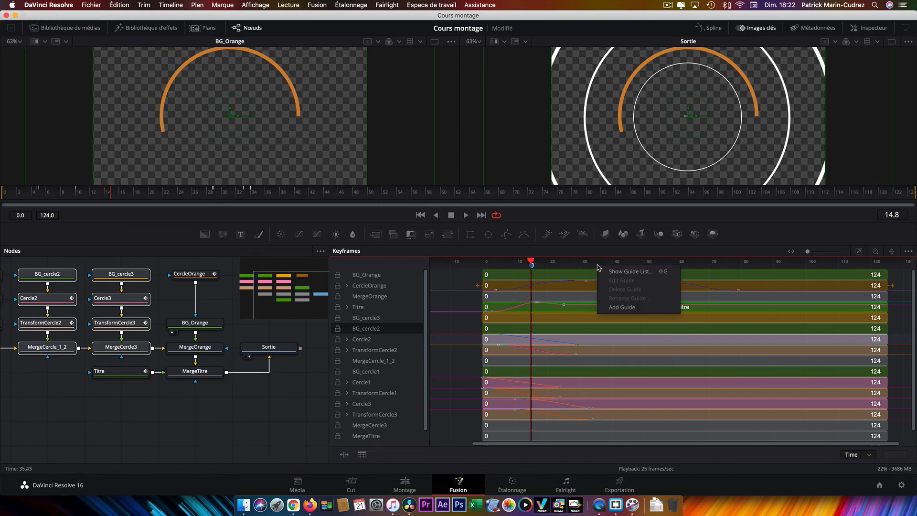
pyautogui.click(618, 308)
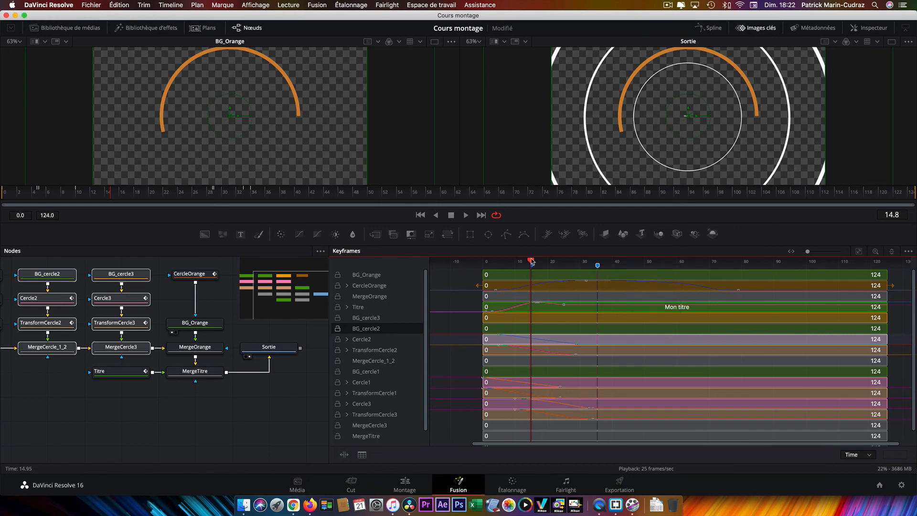
pyautogui.moveTo(531, 262); pyautogui.dragTo(585, 265)
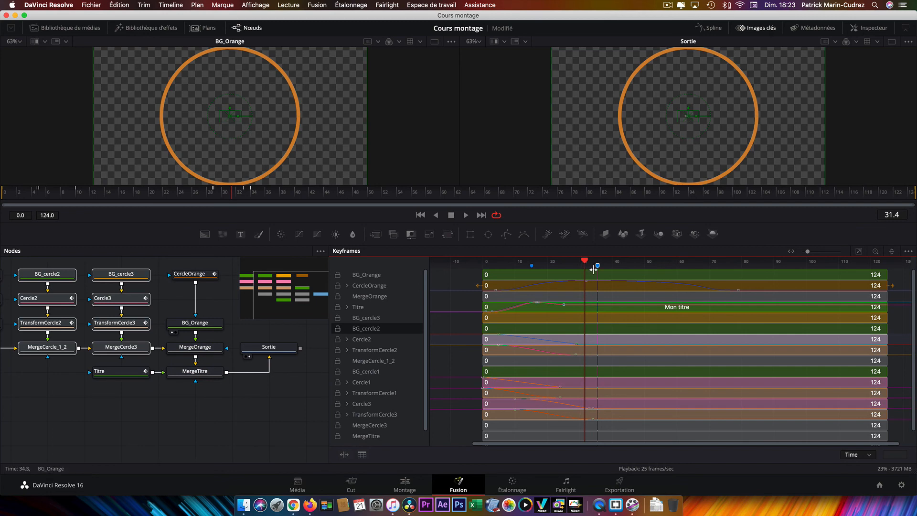
pyautogui.moveTo(597, 266); pyautogui.dragTo(583, 271)
# - Show only the selected tools in the keyframe editor and move the playhead back to the first guide, at about frame 14.6
pyautogui.click(908, 252)
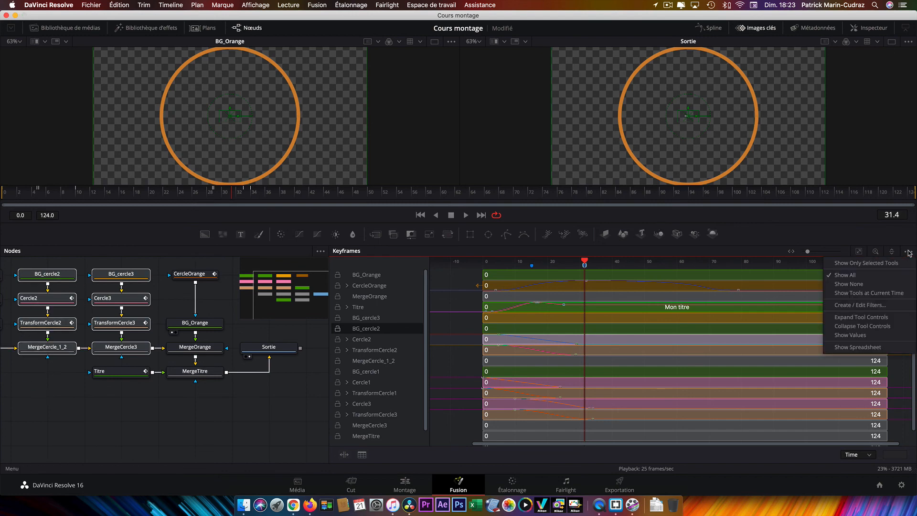
pyautogui.click(866, 265)
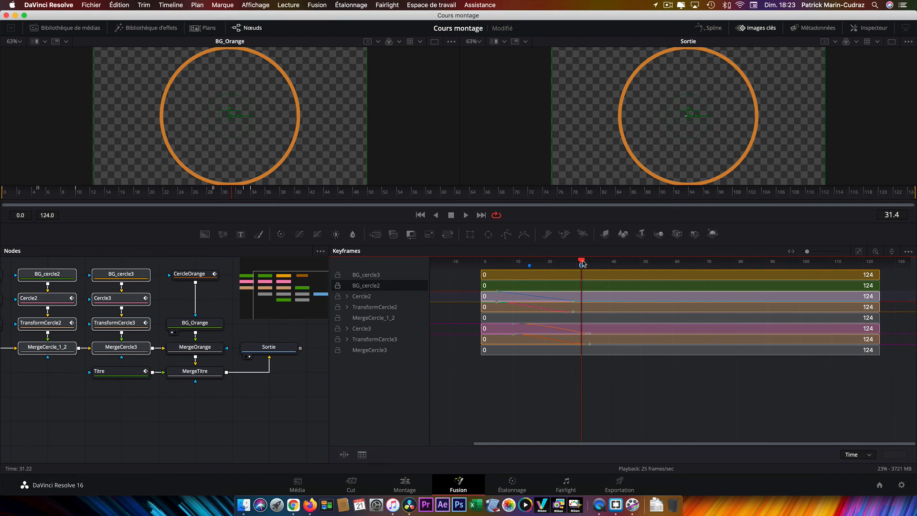
pyautogui.moveTo(581, 263); pyautogui.dragTo(528, 261)
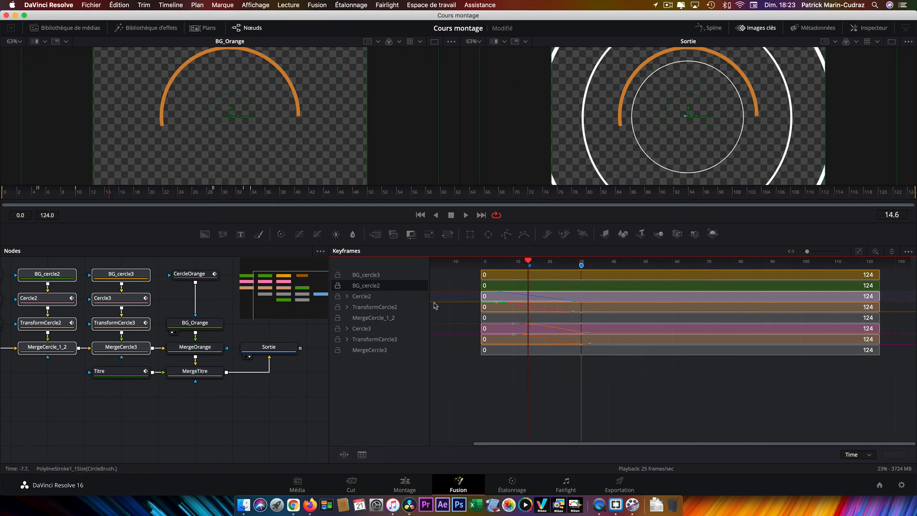
# - Expand Cercle2 down to PolylineStroke1_1's Size track and shift its keyframes so the first aligns with the guide at frame 14.8
pyautogui.click(347, 297)
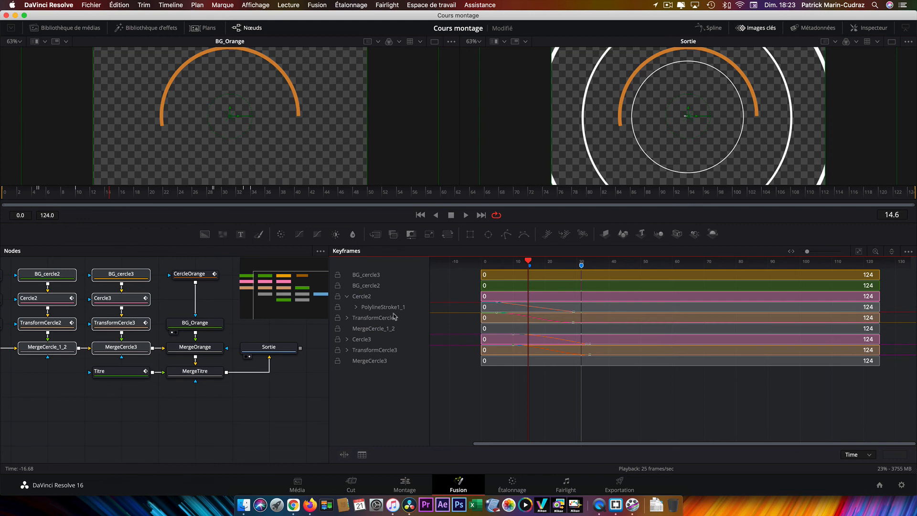
pyautogui.click(356, 307)
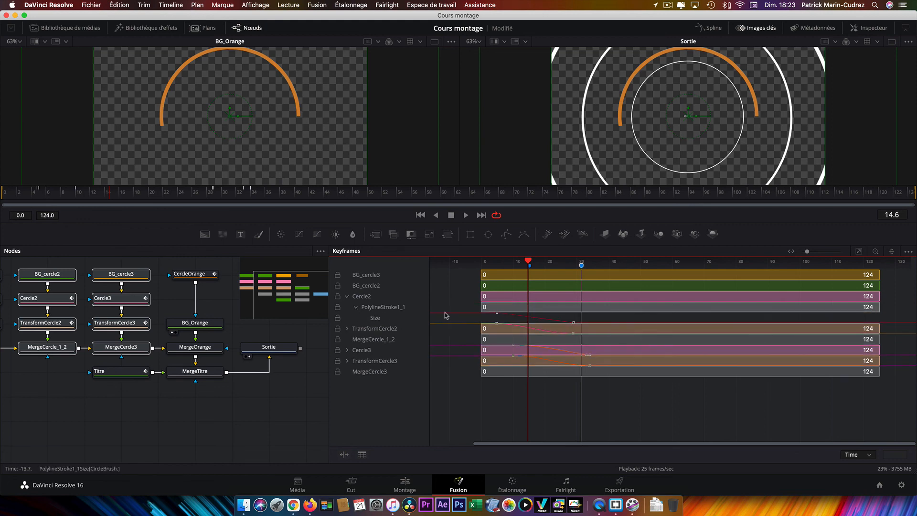
pyautogui.click(373, 318)
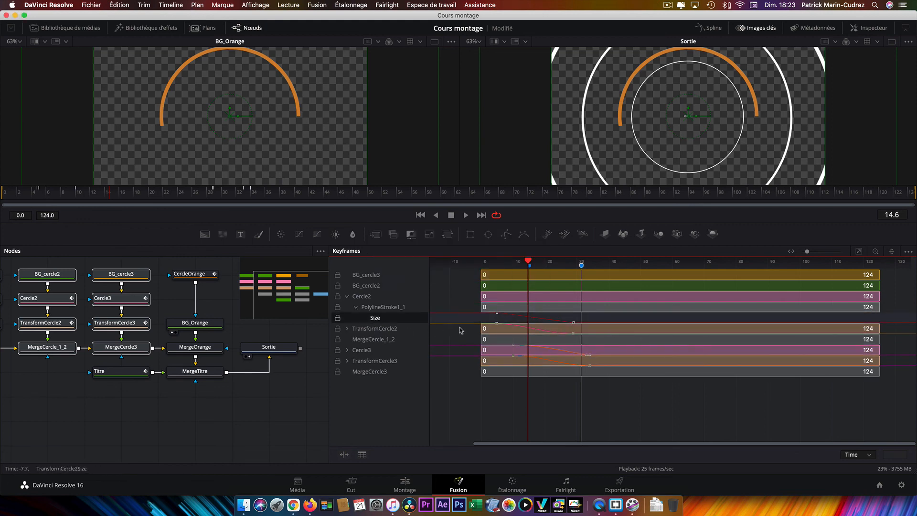
pyautogui.moveTo(496, 313); pyautogui.dragTo(513, 324)
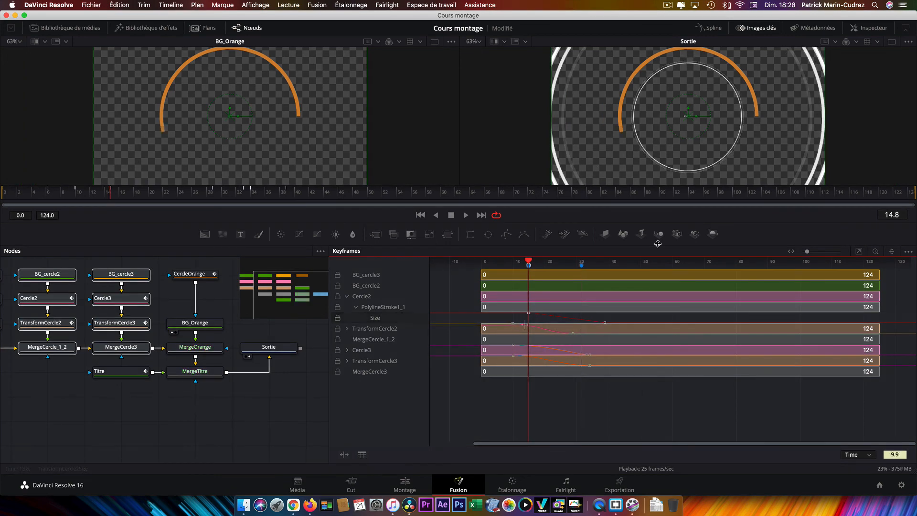
# - Rename the guide at frame 31.42 as "Arrivée Orange" and open the guide list
pyautogui.rightClick(579, 270)
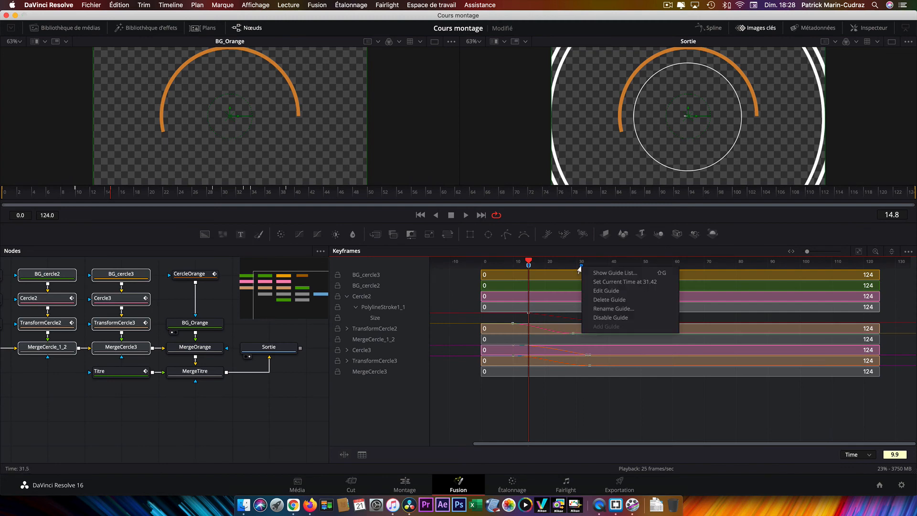
pyautogui.click(607, 309)
pyautogui.write('Arrivée Orange')
pyautogui.click(510, 276)
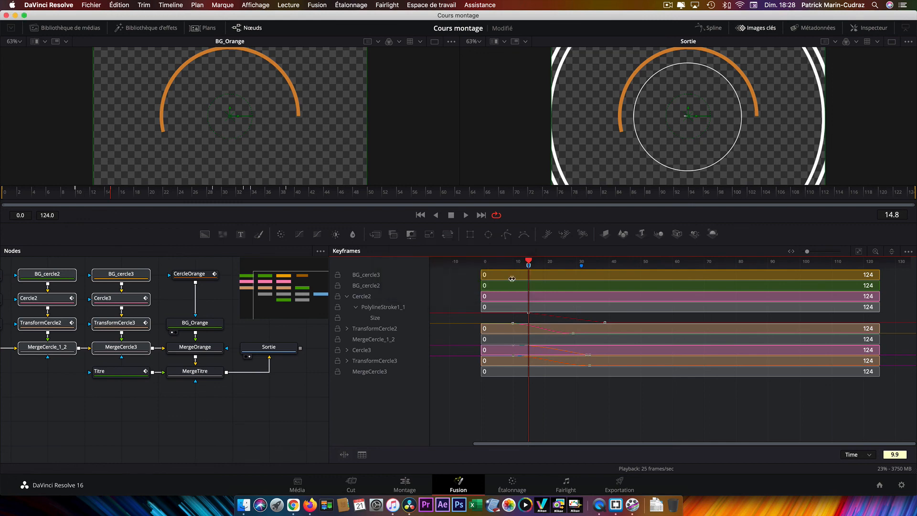
pyautogui.rightClick(579, 270)
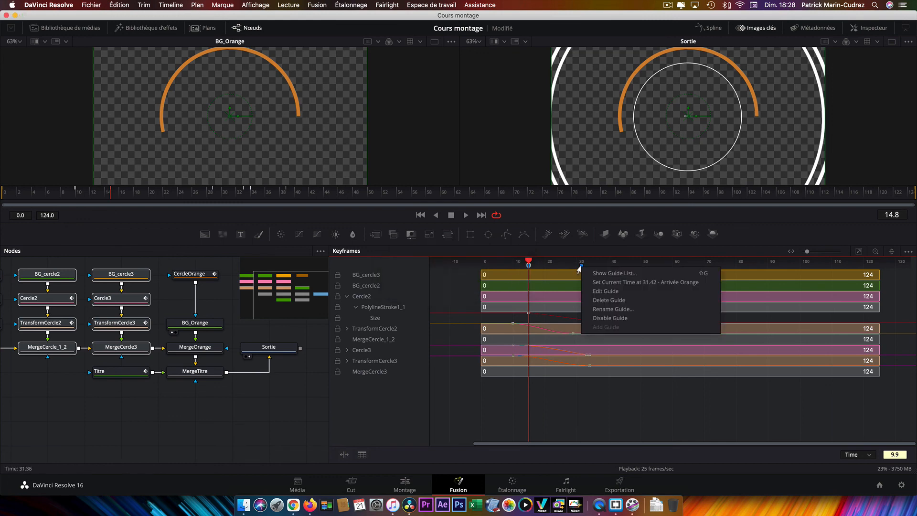
pyautogui.click(606, 275)
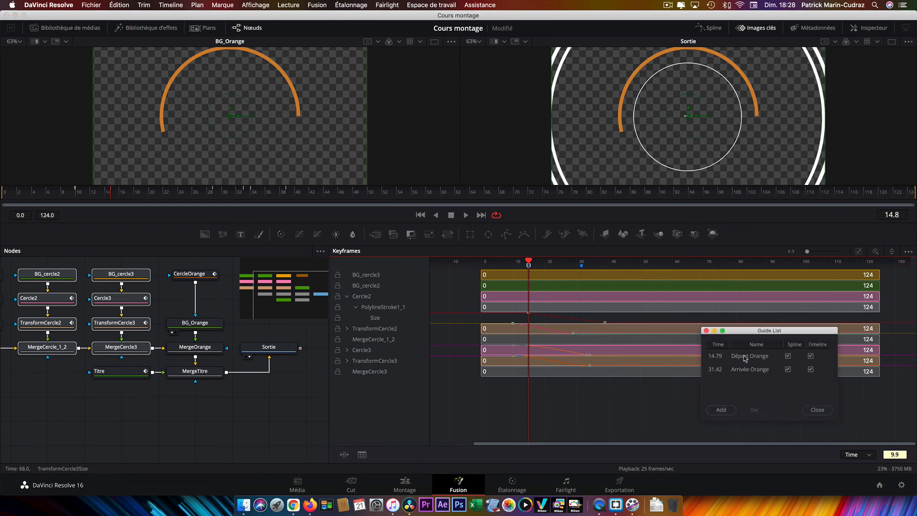